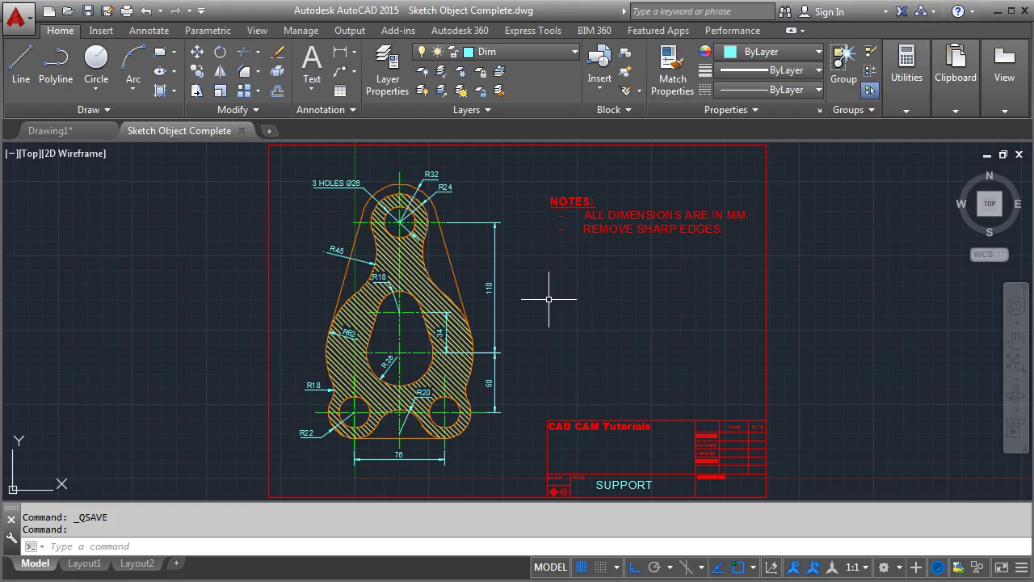
# Zoom to show the whole part and title block, and check the layer list
pyautogui.scroll(2, 552, 295)
pyautogui.scroll(1, 542, 315)
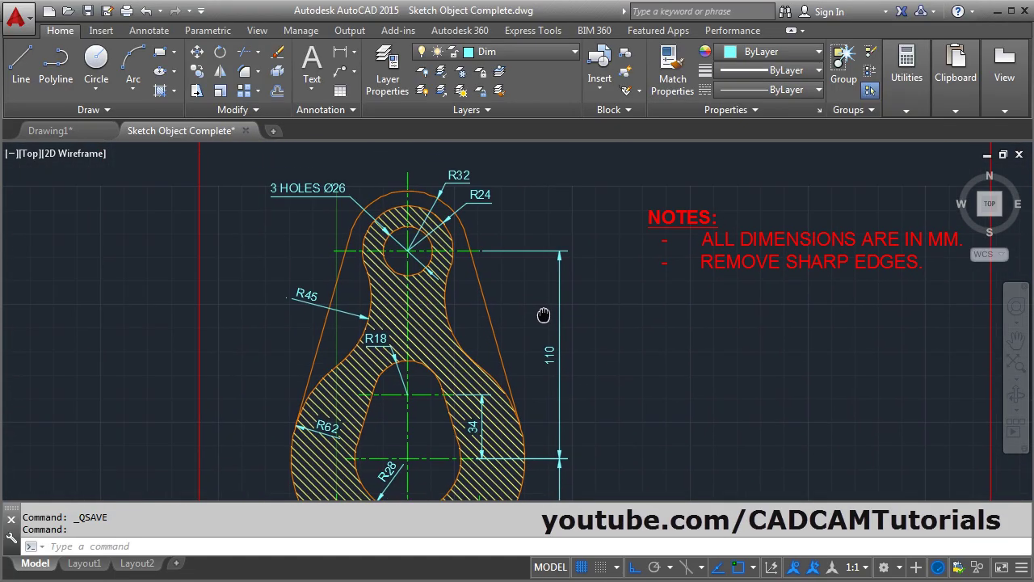
pyautogui.scroll(2, 395, 282)
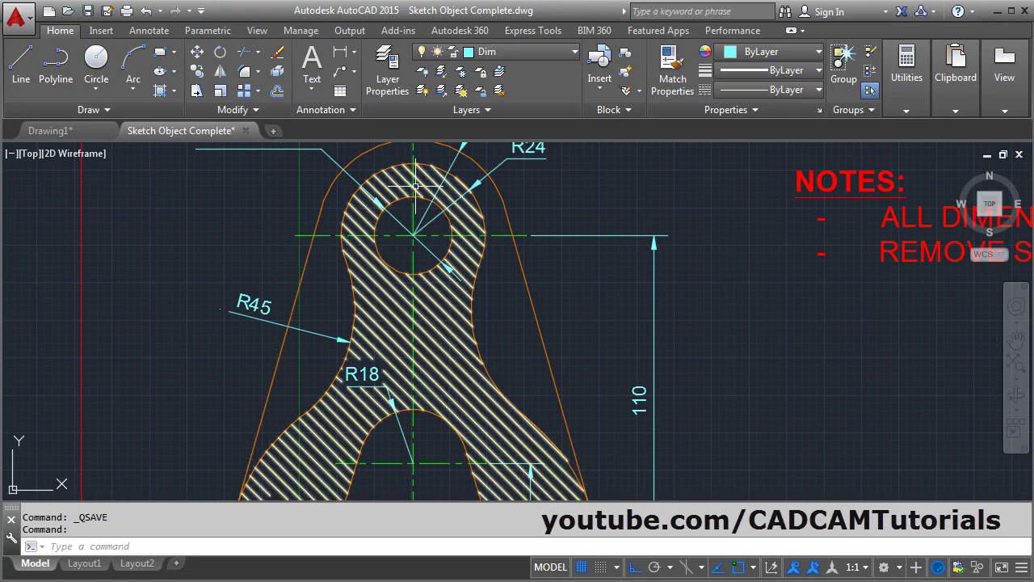
pyautogui.scroll(-3, 485, 299)
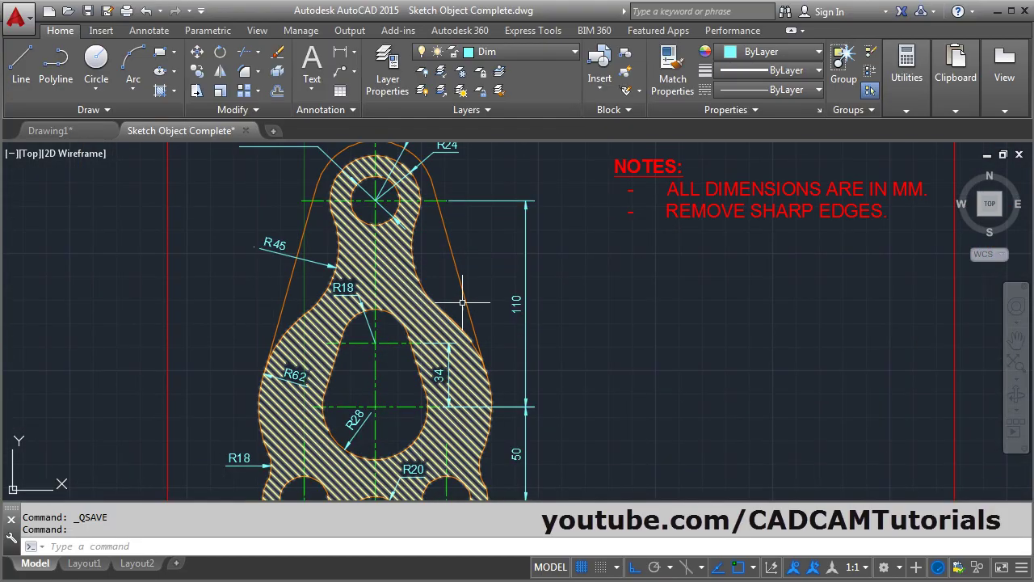
pyautogui.scroll(1, 513, 279)
pyautogui.middleClick(514, 279)
pyautogui.middleClick(514, 279)
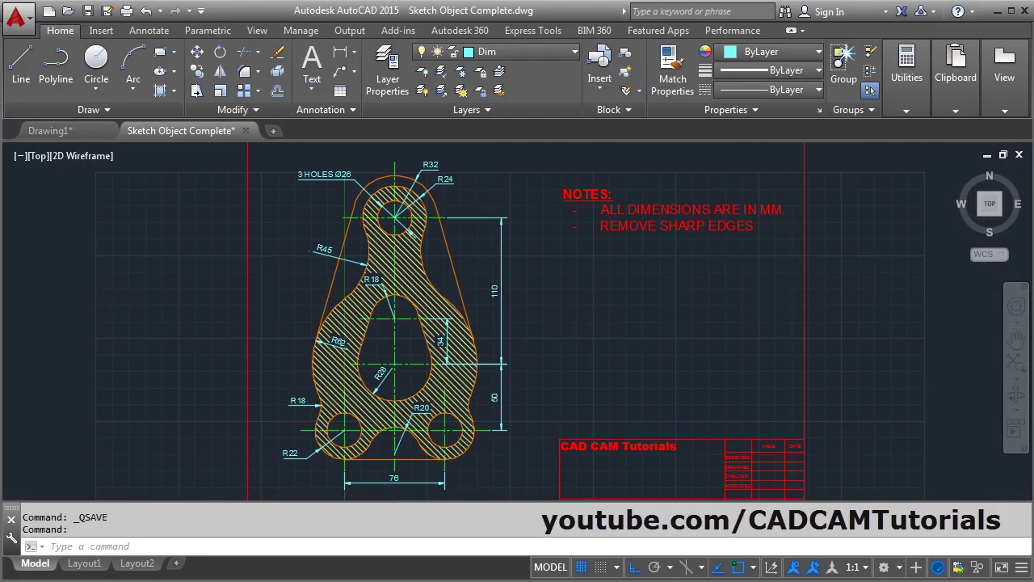
pyautogui.click(576, 53)
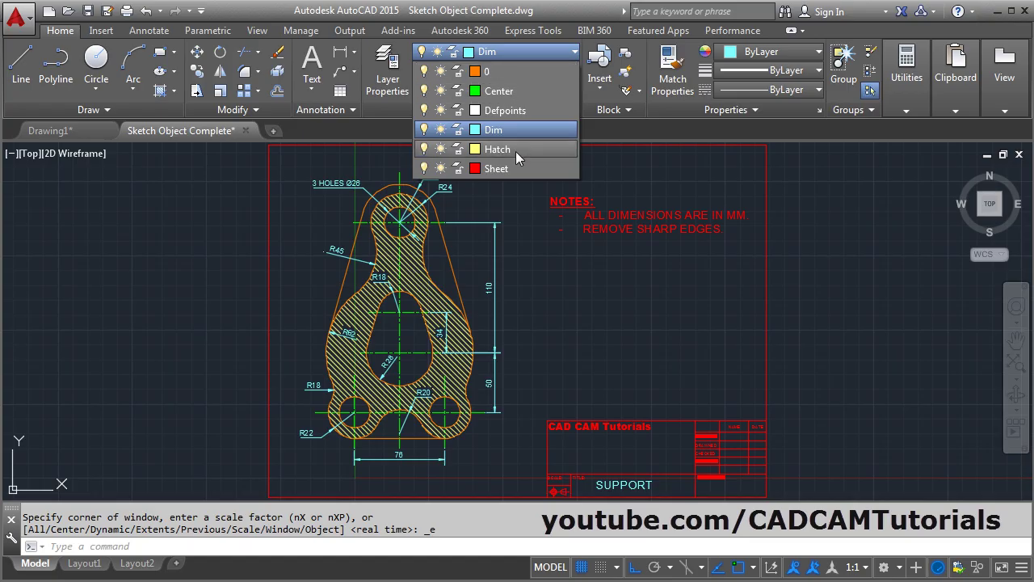
pyautogui.click(545, 292)
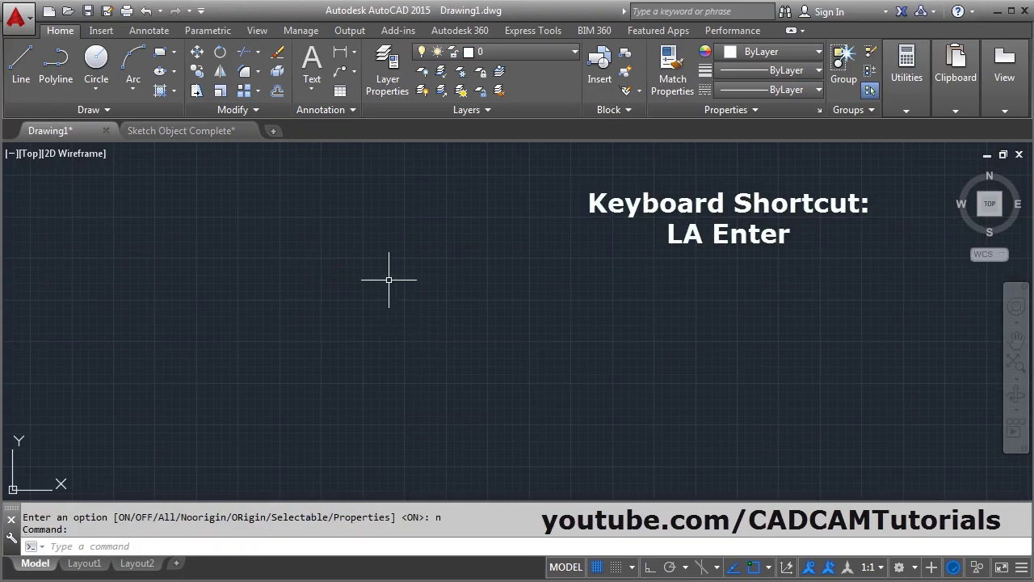
# Open the layer settings with LA, close them, then reopen them from the ribbon
pyautogui.write('LA')
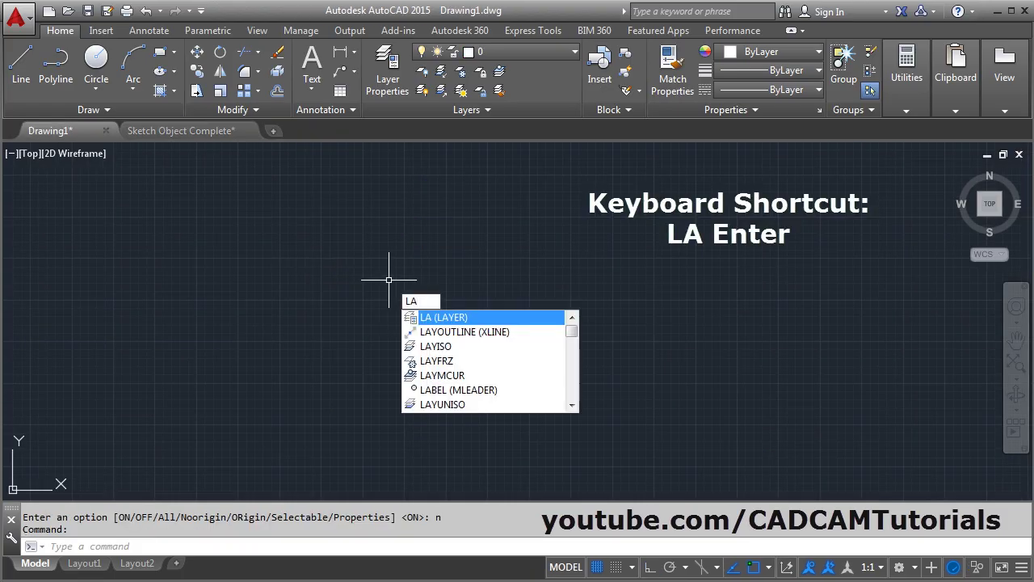
pyautogui.press('Return')
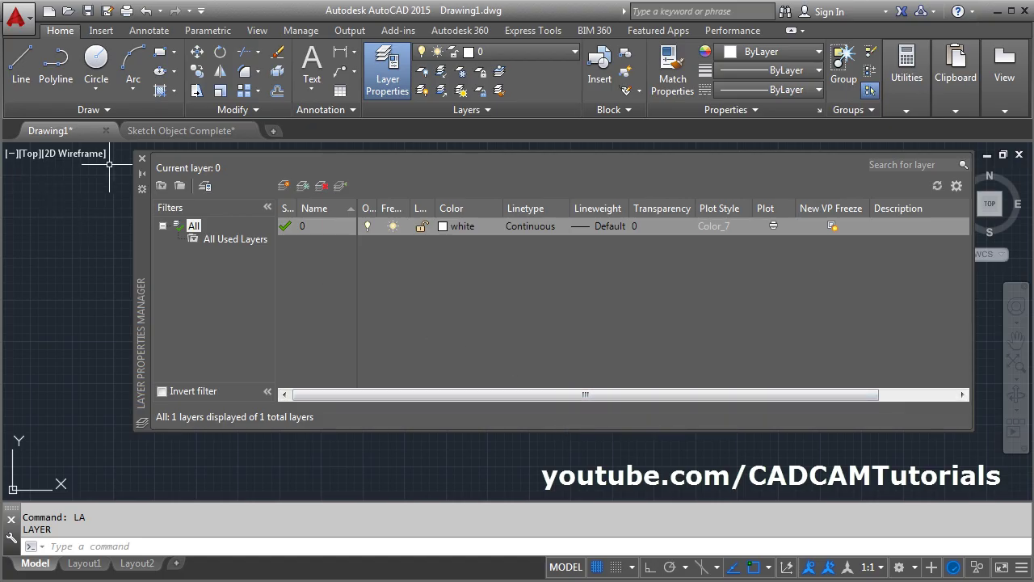
pyautogui.click(141, 158)
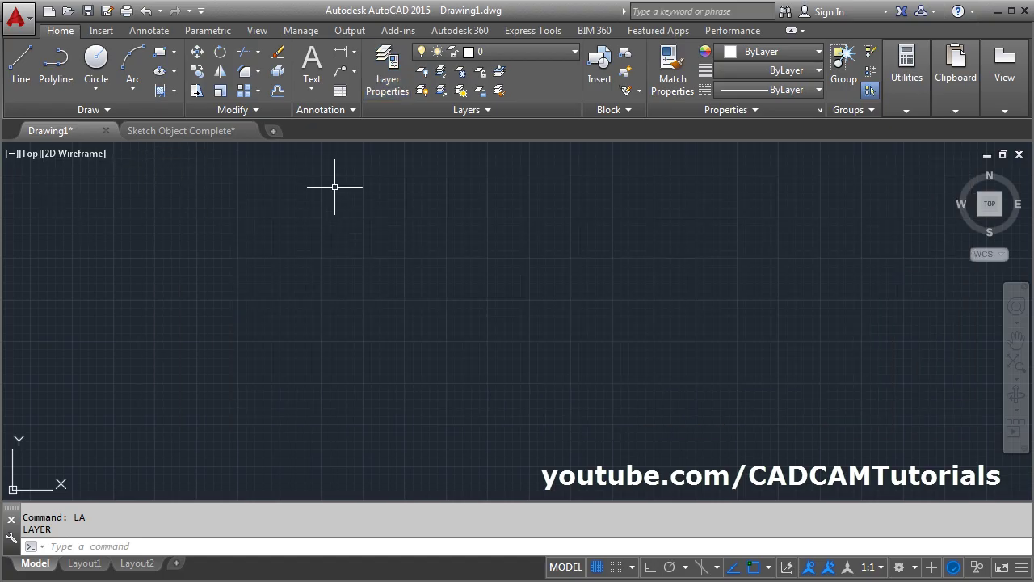
pyautogui.click(389, 70)
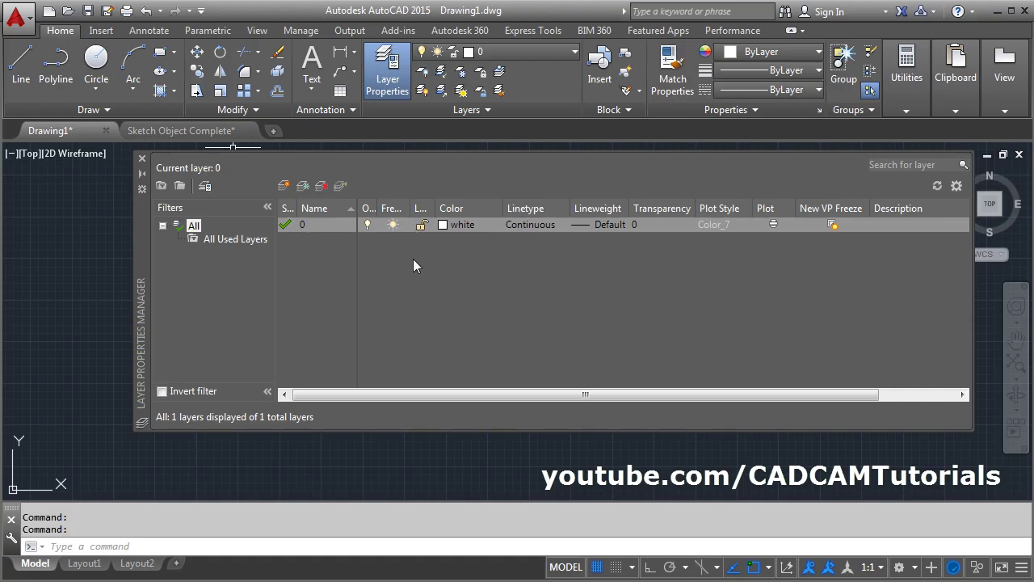
# Create a new layer named Outline with colour 60
pyautogui.click(284, 188)
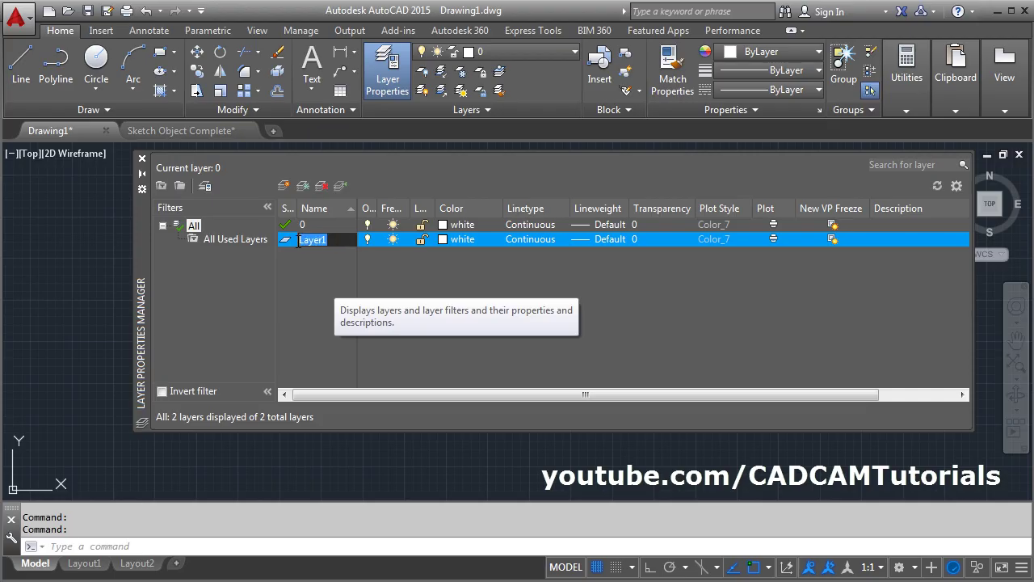
pyautogui.write('Outline')
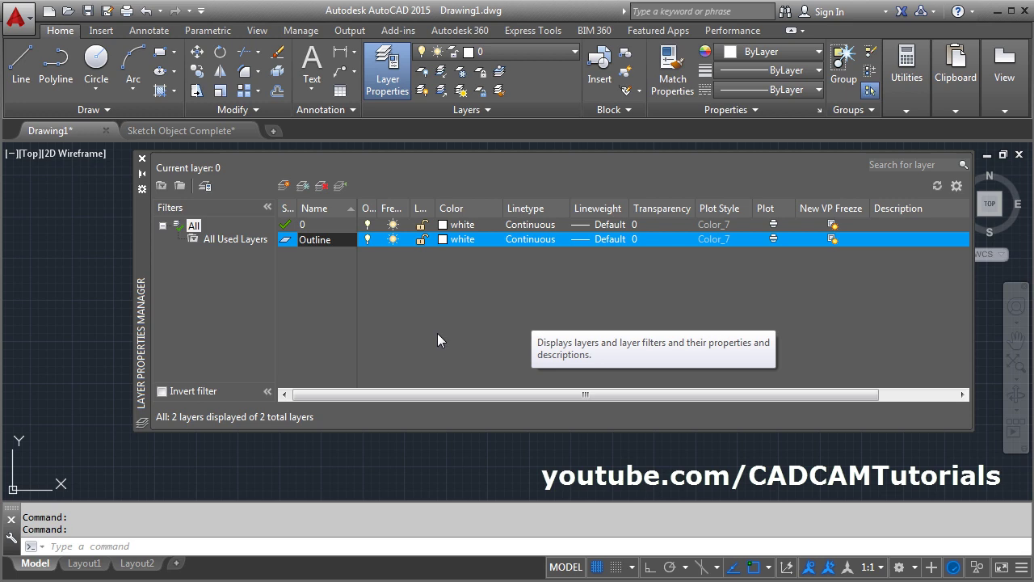
pyautogui.press('Return')
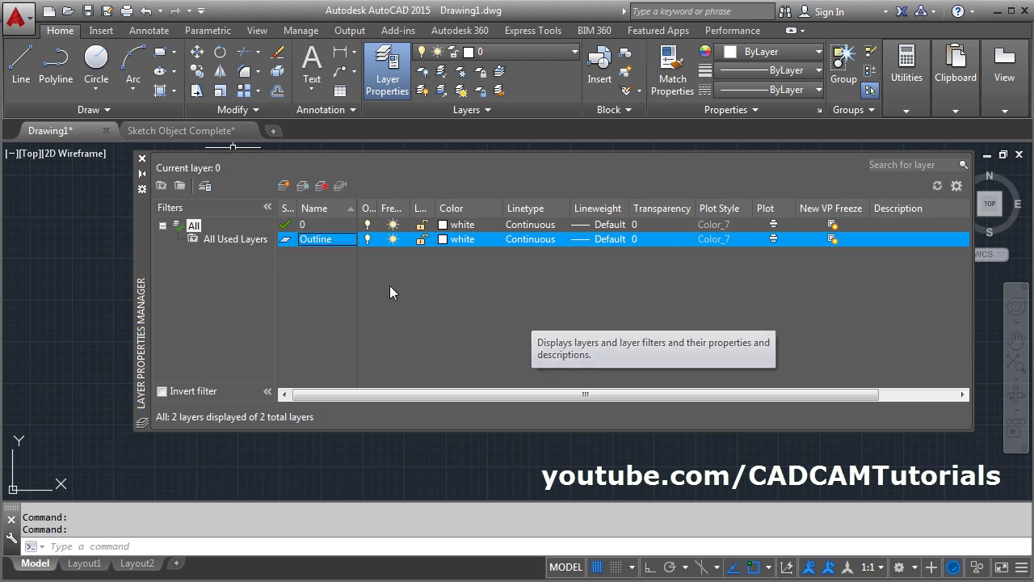
pyautogui.click(445, 240)
pyautogui.click(445, 241)
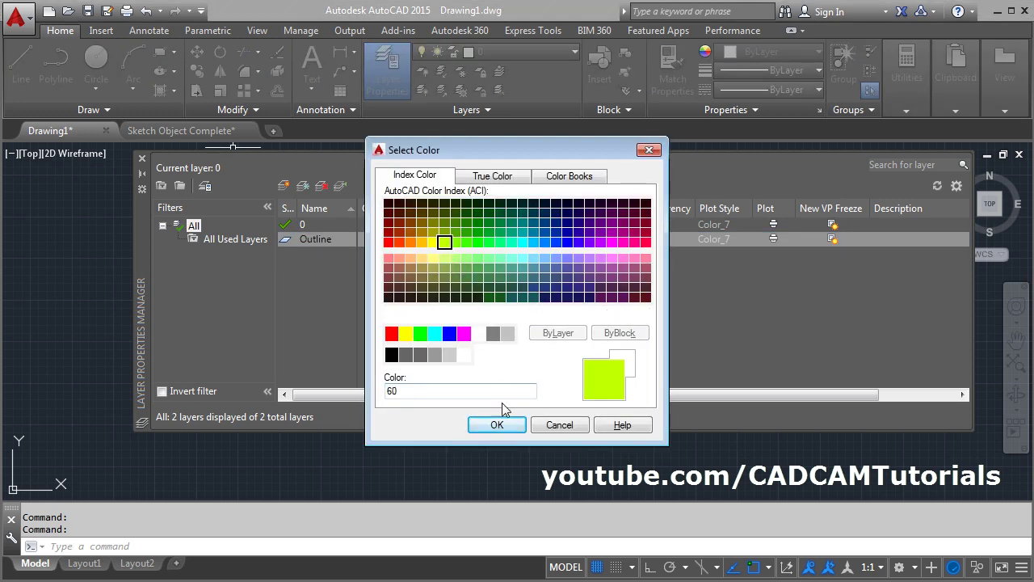
pyautogui.click(498, 424)
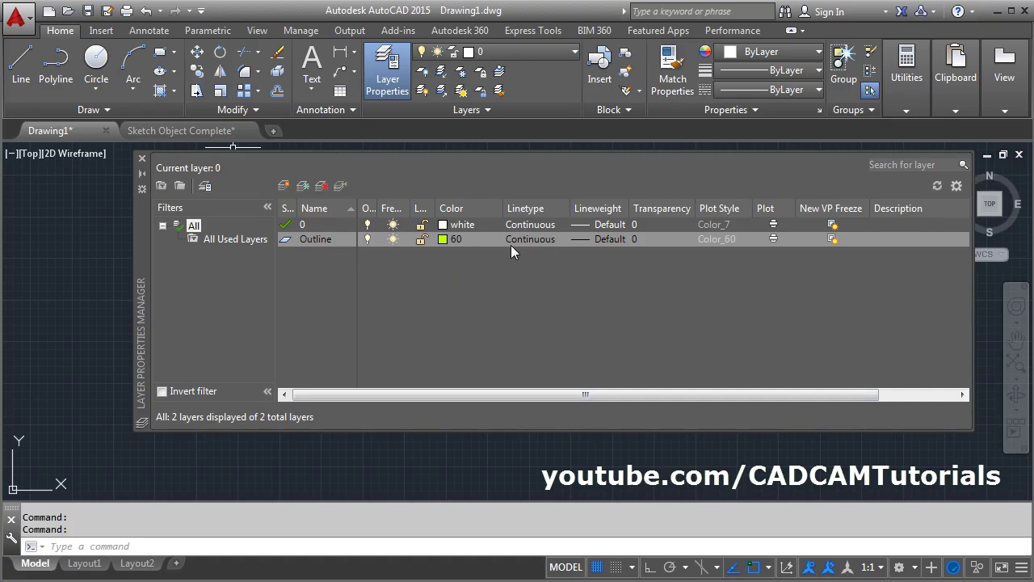
# Give the Outline layer a 0.30 mm lineweight and leave its transparency at 0
pyautogui.click(595, 239)
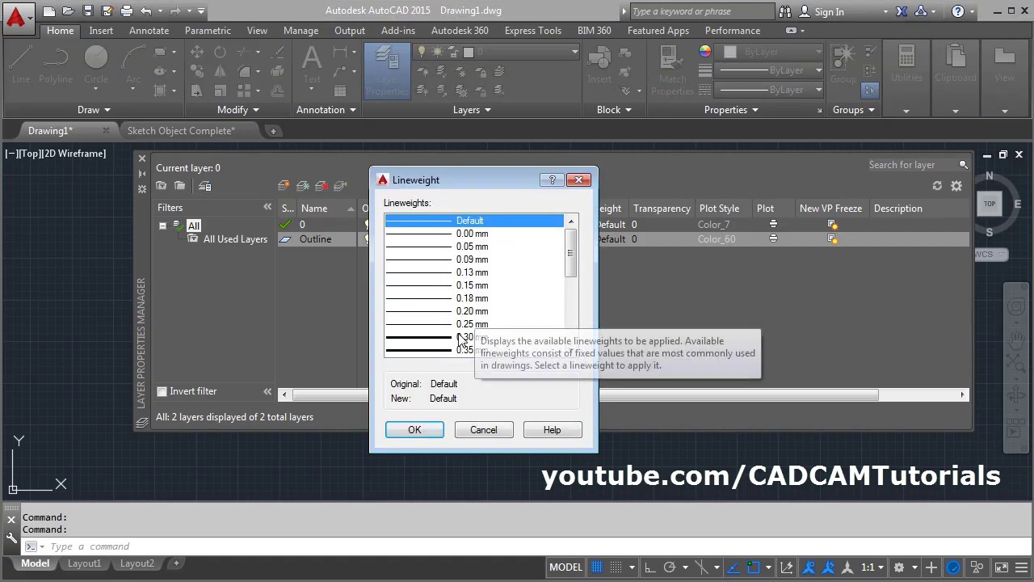
pyautogui.click(461, 337)
pyautogui.click(423, 432)
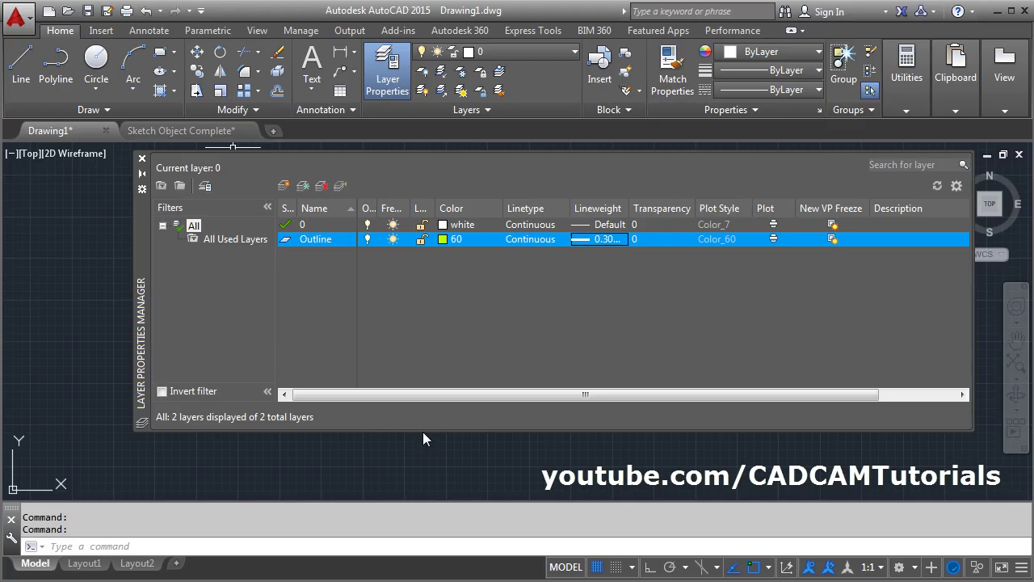
pyautogui.click(645, 240)
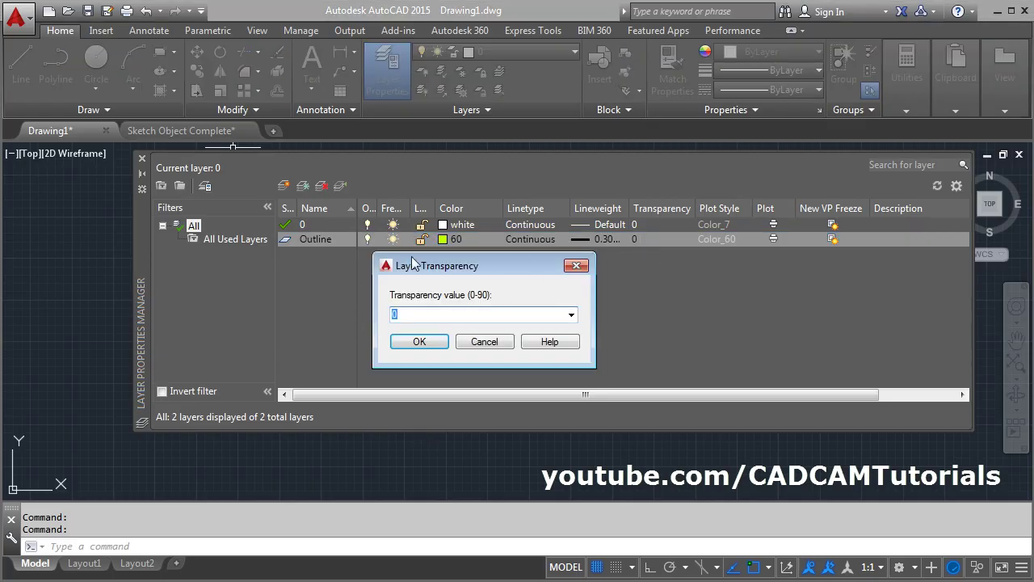
pyautogui.click(486, 343)
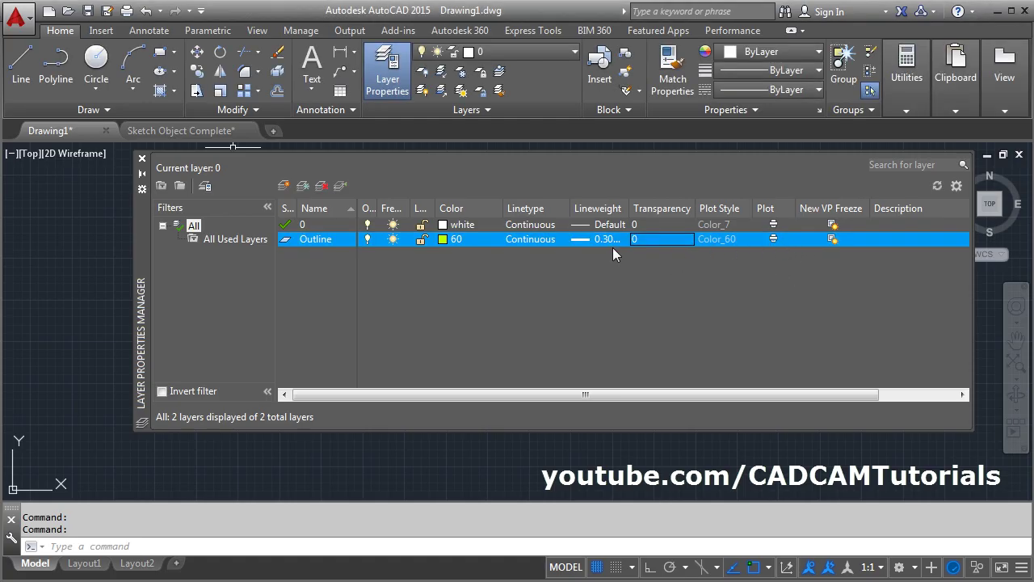
pyautogui.click(774, 244)
# Create a new layer named Center with orange colour 30
pyautogui.click(288, 188)
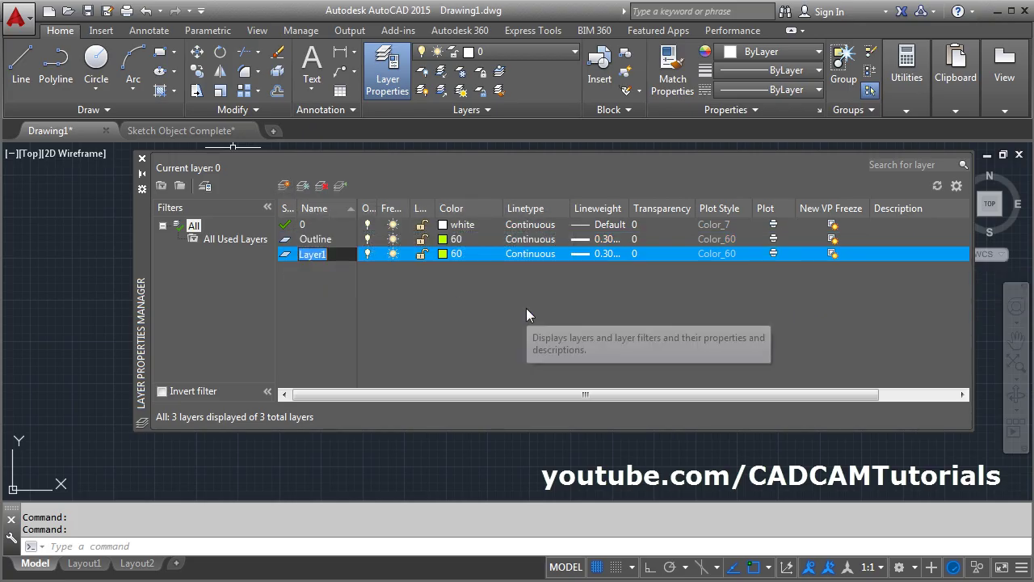
pyautogui.write('c')
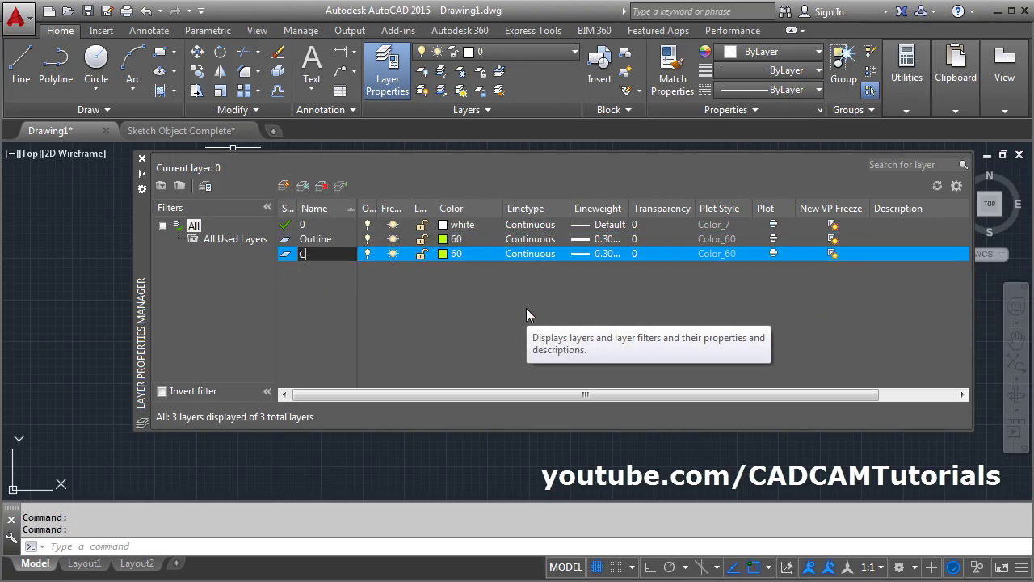
pyautogui.write('enter')
pyautogui.press('Return')
pyautogui.click(444, 254)
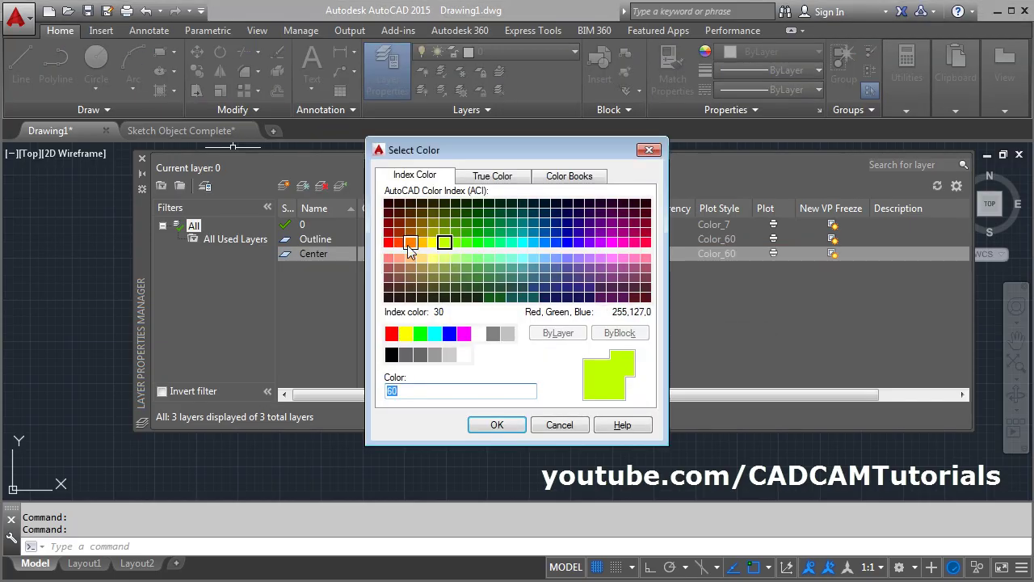
pyautogui.click(410, 241)
pyautogui.click(499, 430)
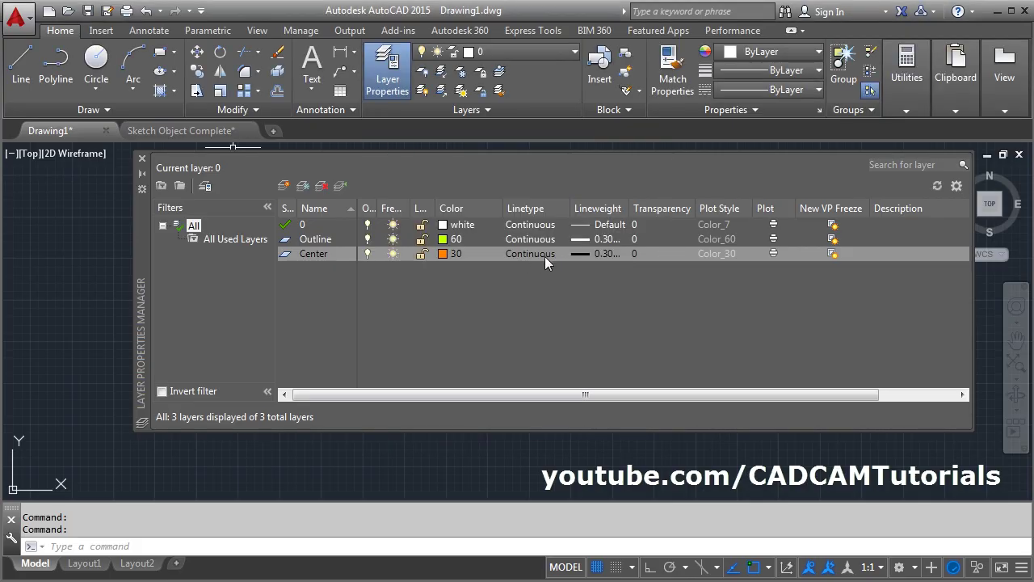
# Load the CENTER linetype, assign it to the Center layer, and add another new layer
pyautogui.click(528, 254)
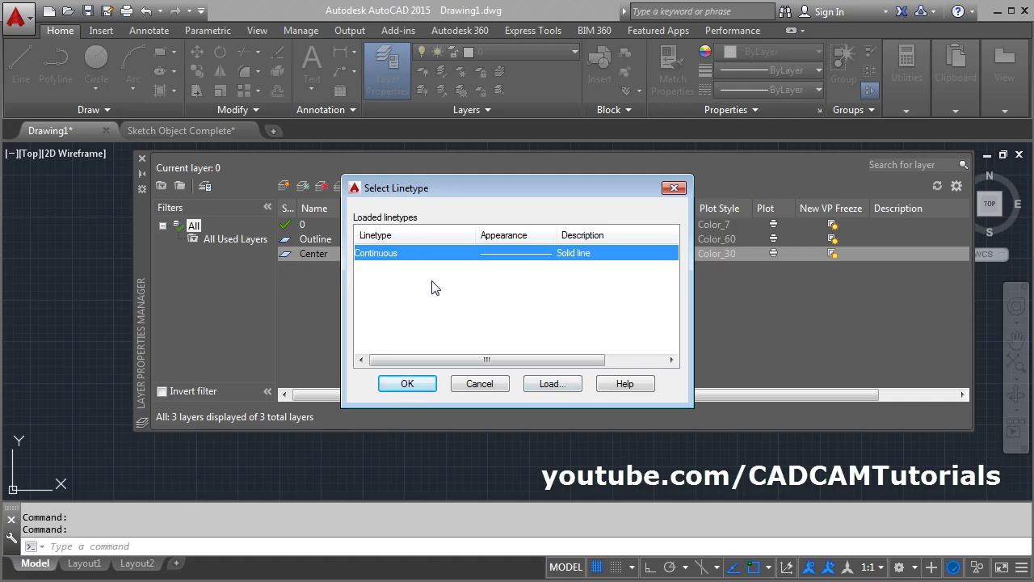
pyautogui.click(549, 383)
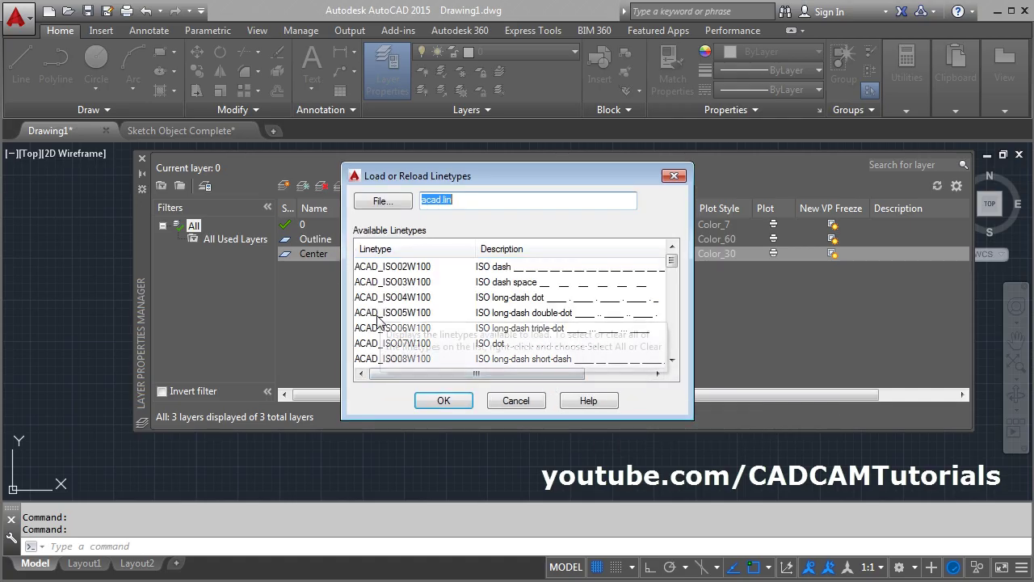
pyautogui.click(406, 315)
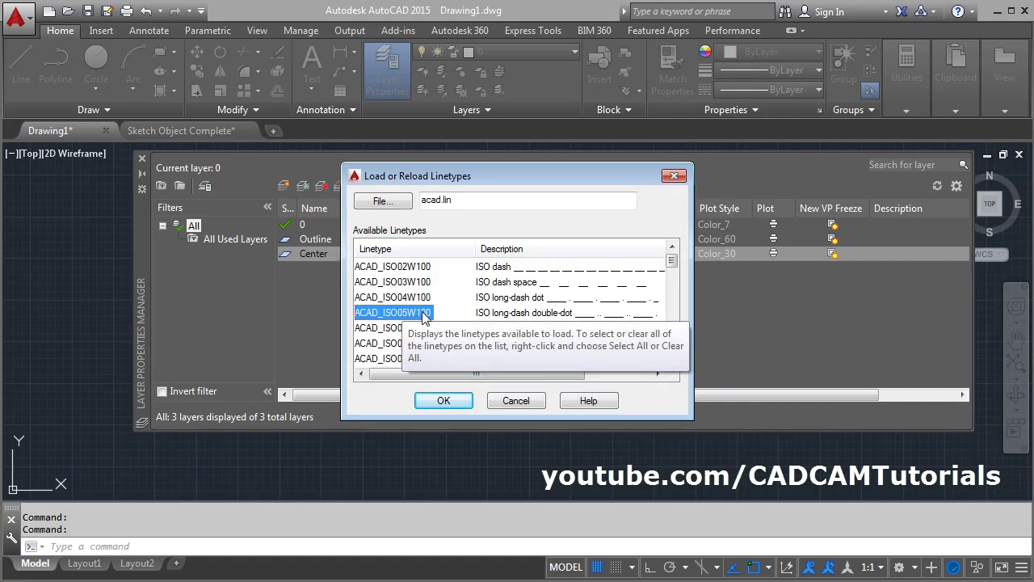
pyautogui.press('c')
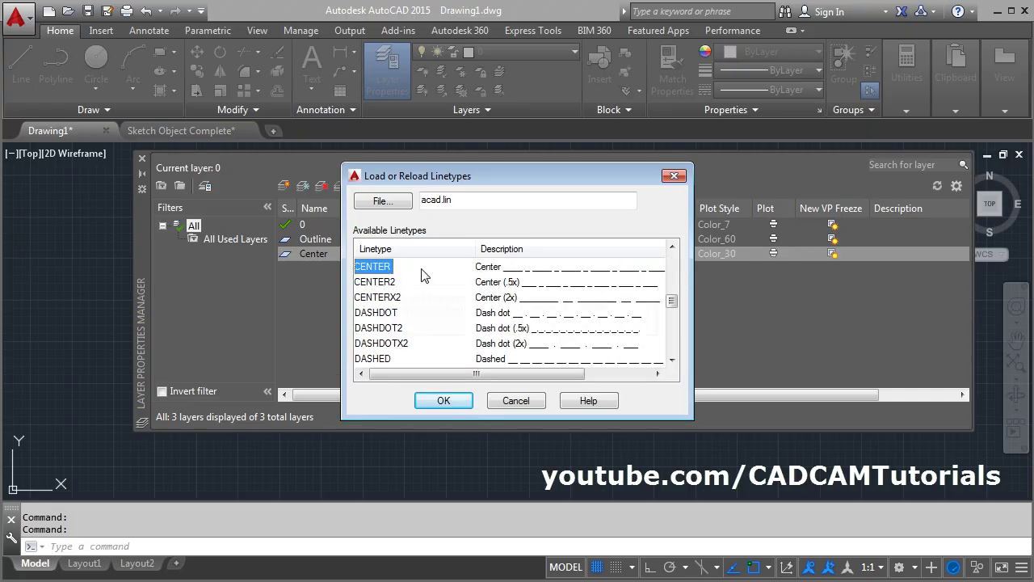
pyautogui.click(444, 400)
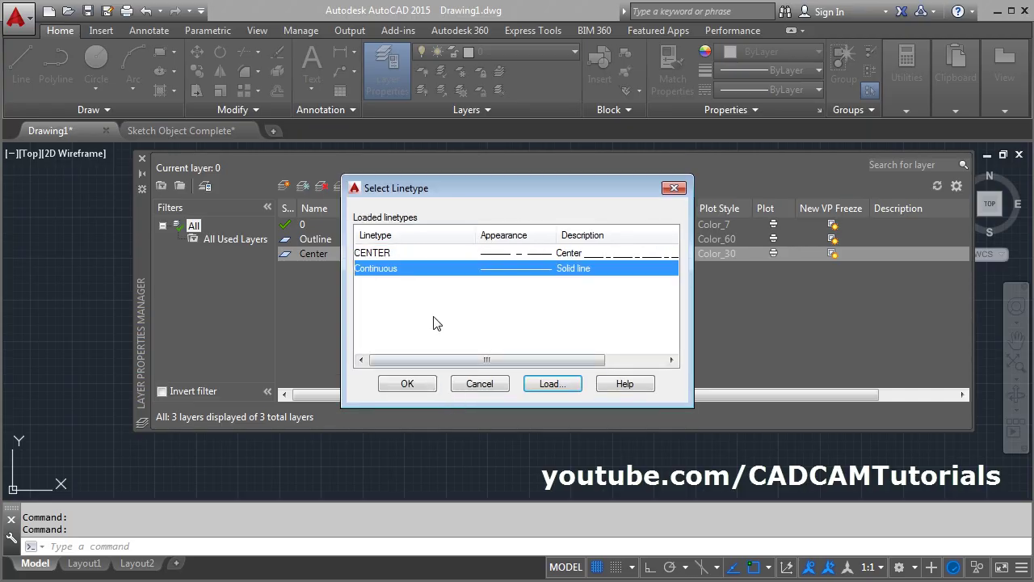
pyautogui.click(383, 255)
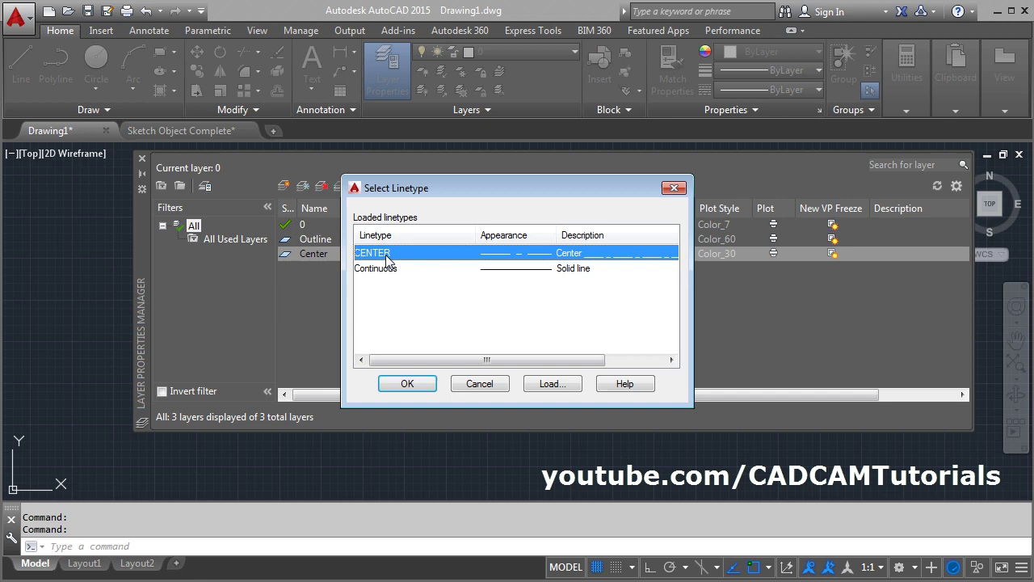
pyautogui.click(417, 385)
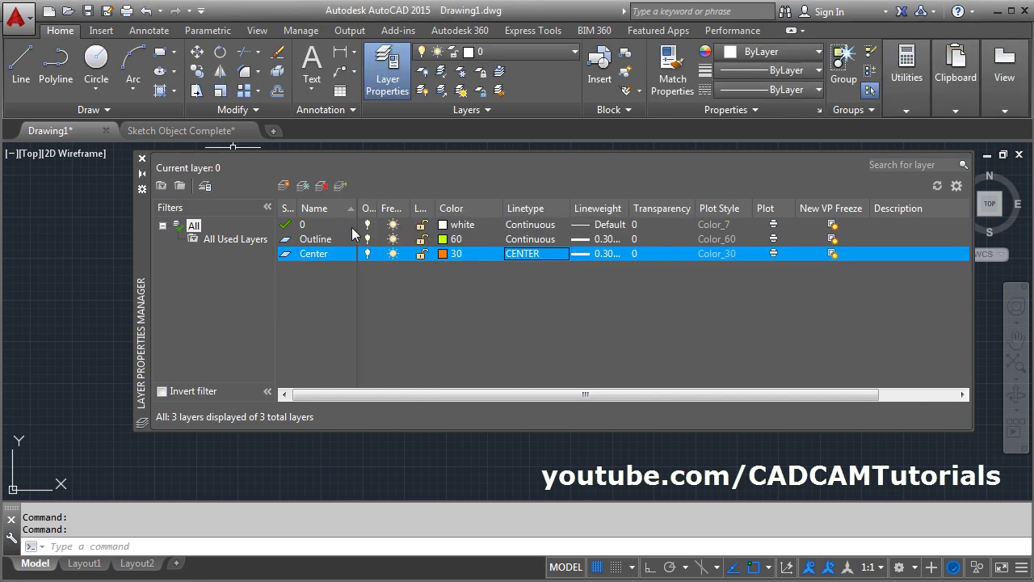
pyautogui.click(284, 185)
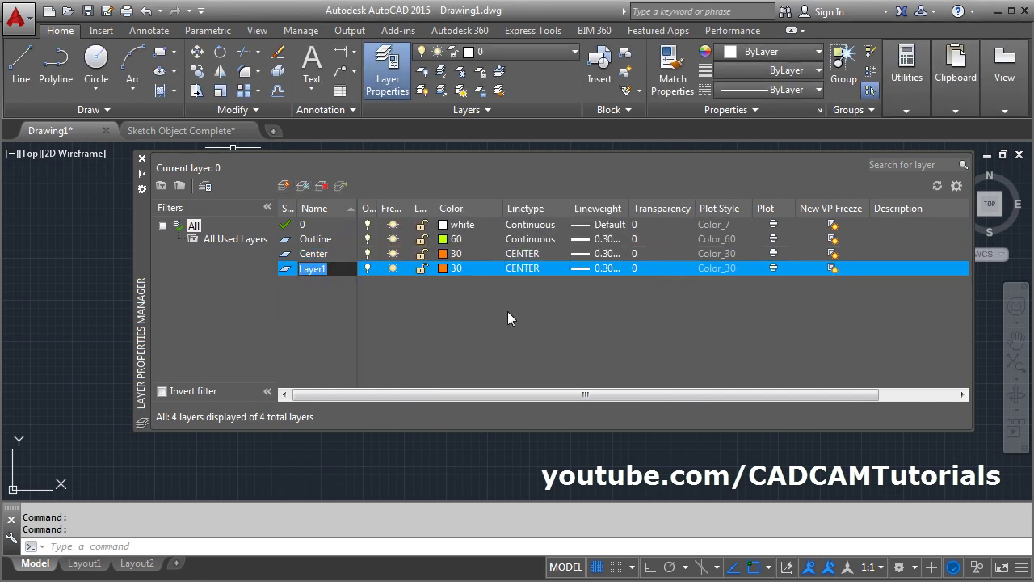
# Rename the new layer to Dot Dot and give it colour book colour DIC 282
pyautogui.write('Do')
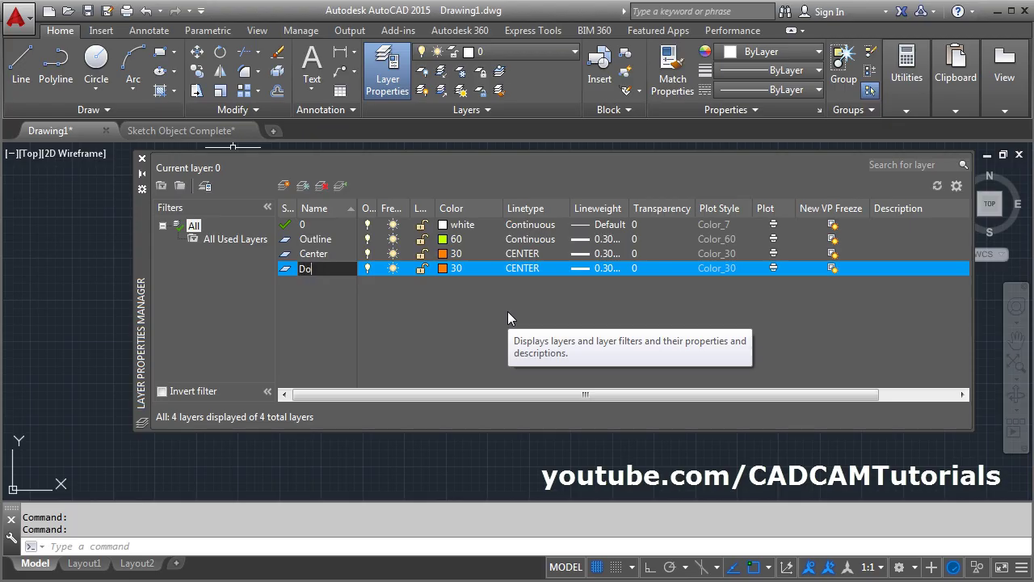
pyautogui.write('t Dot')
pyautogui.press('Return')
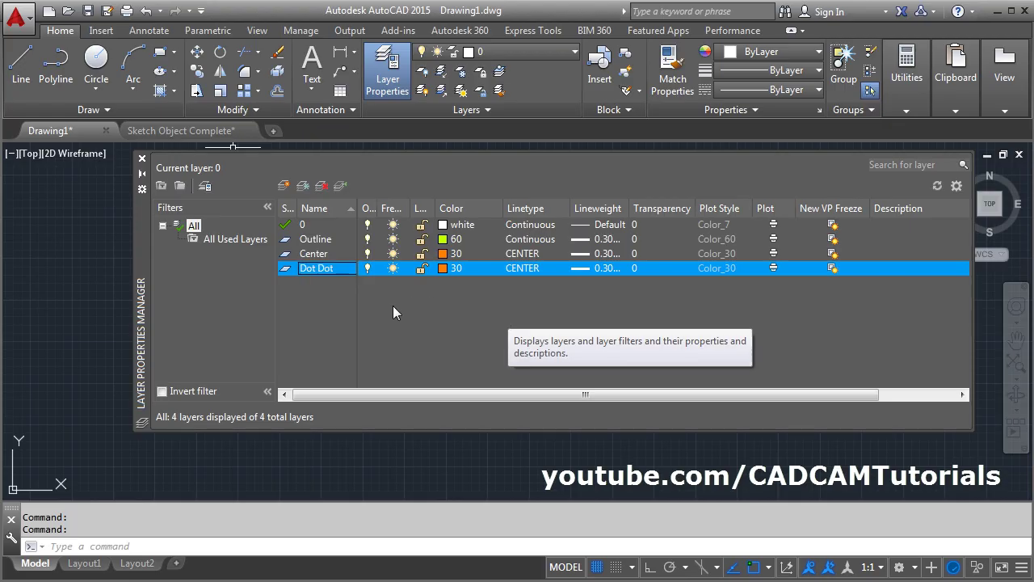
pyautogui.click(443, 269)
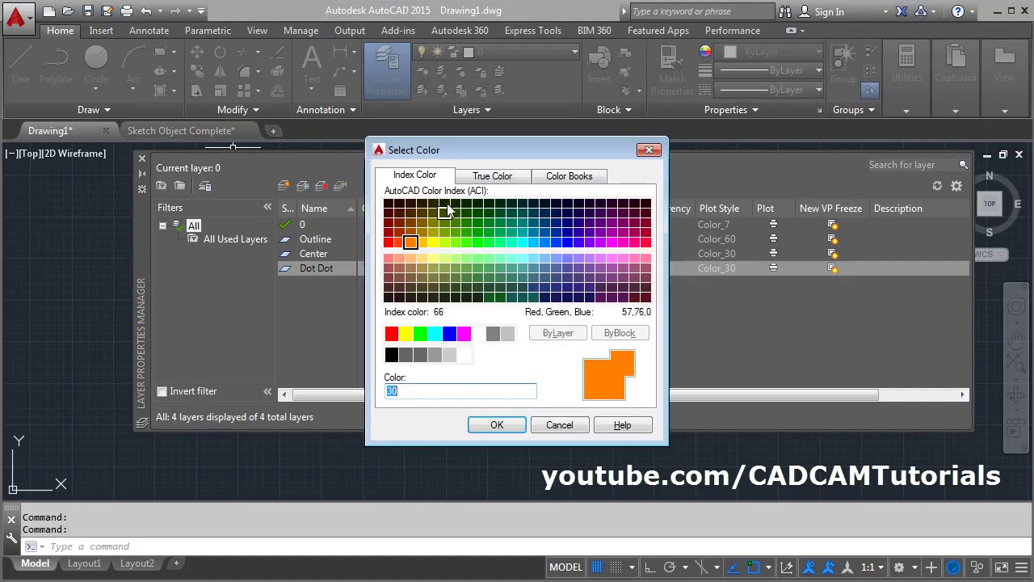
pyautogui.click(494, 178)
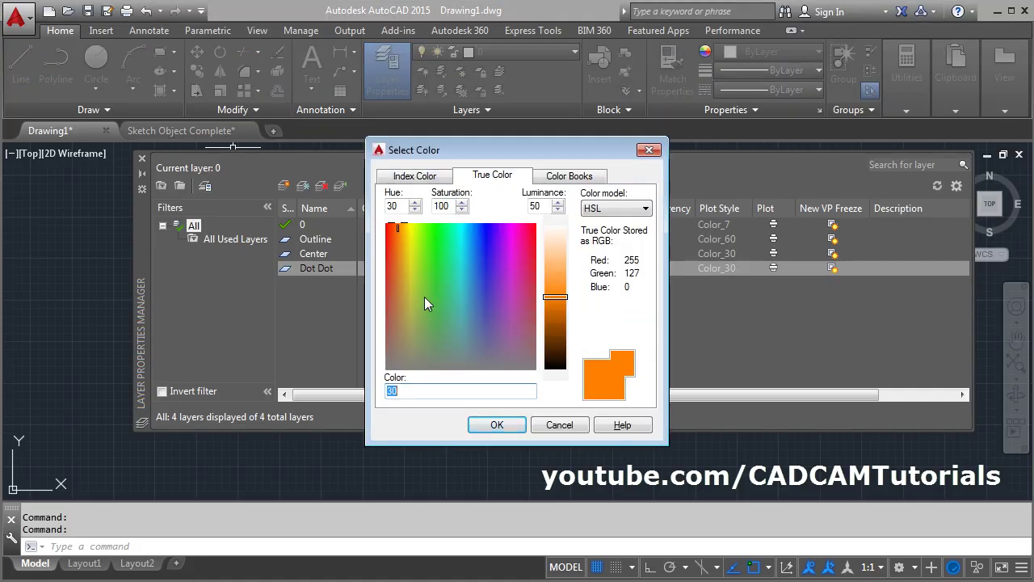
pyautogui.moveTo(428, 279); pyautogui.dragTo(462, 305)
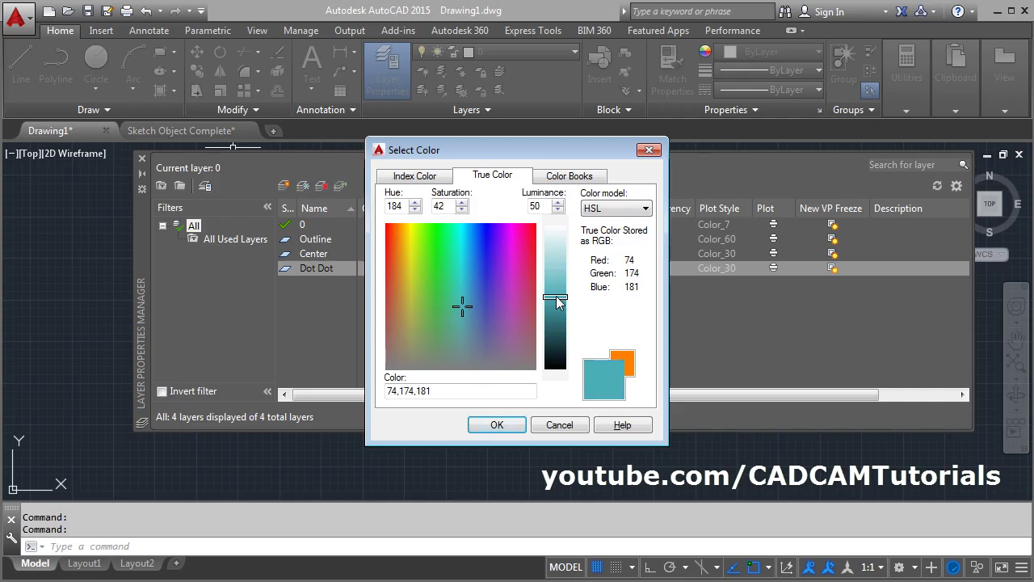
pyautogui.moveTo(557, 296)
pyautogui.mouseDown()
pyautogui.moveTo(556, 347)
pyautogui.moveTo(556, 285)
pyautogui.mouseUp()
pyautogui.click(571, 176)
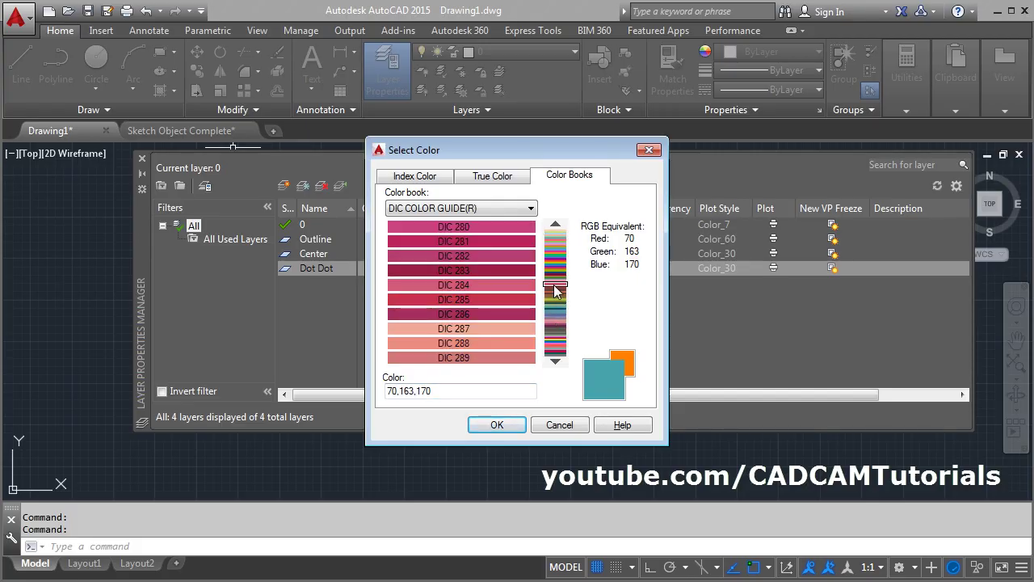
pyautogui.click(488, 328)
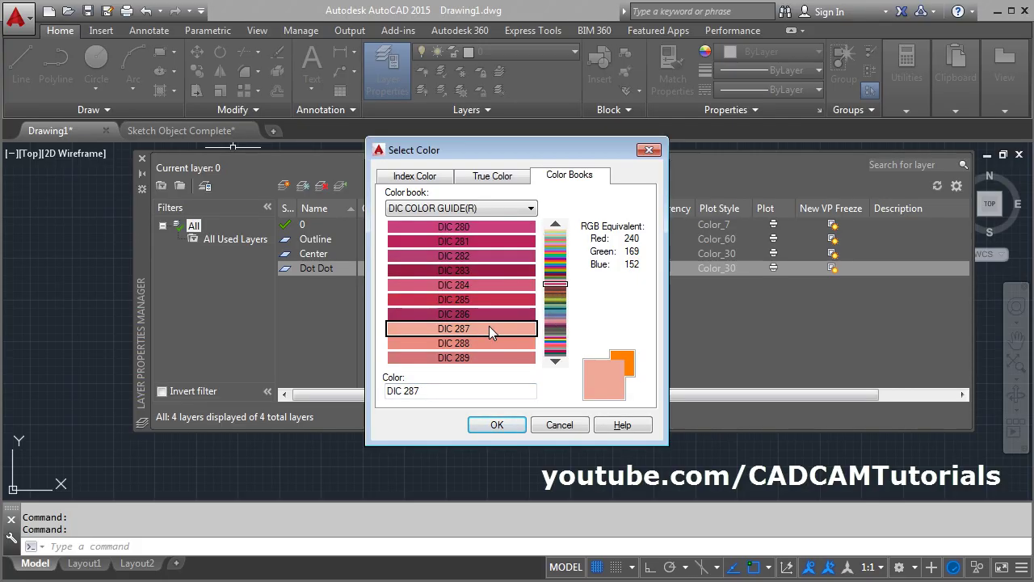
pyautogui.click(489, 270)
pyautogui.click(489, 256)
pyautogui.click(493, 424)
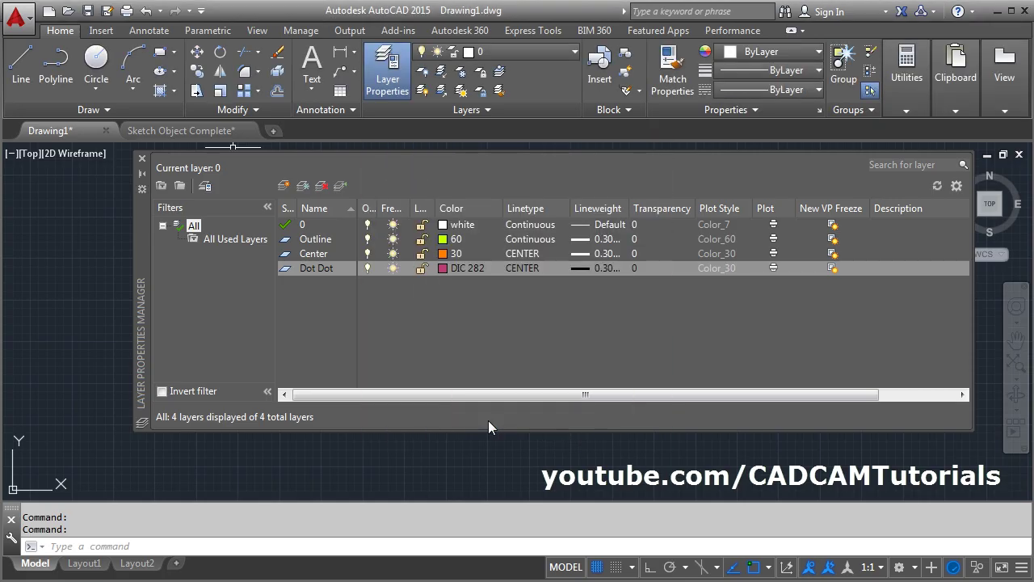
# Load the HIDDEN linetype and assign it to the Dot Dot layer
pyautogui.click(518, 272)
pyautogui.click(547, 383)
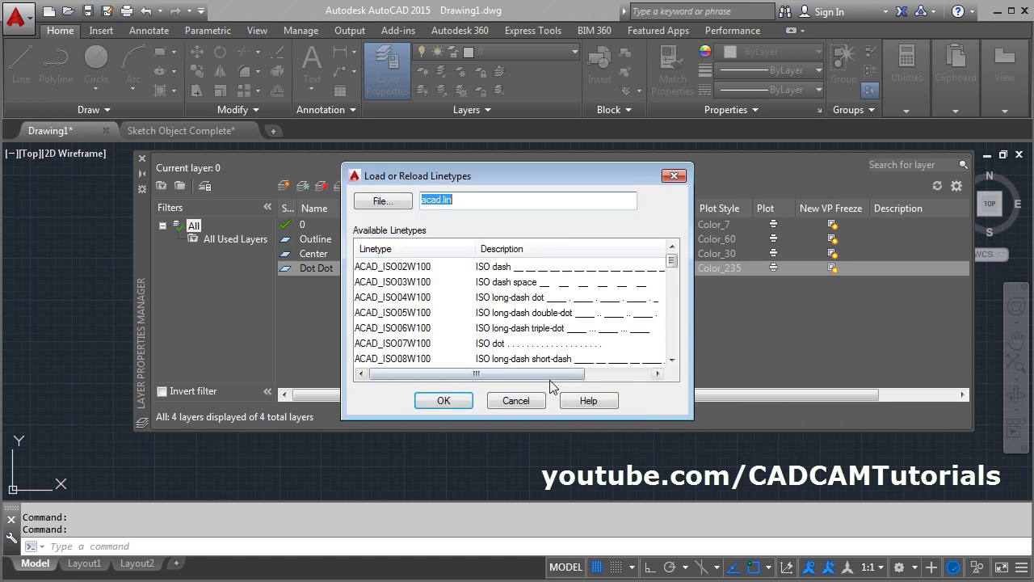
pyautogui.click(406, 313)
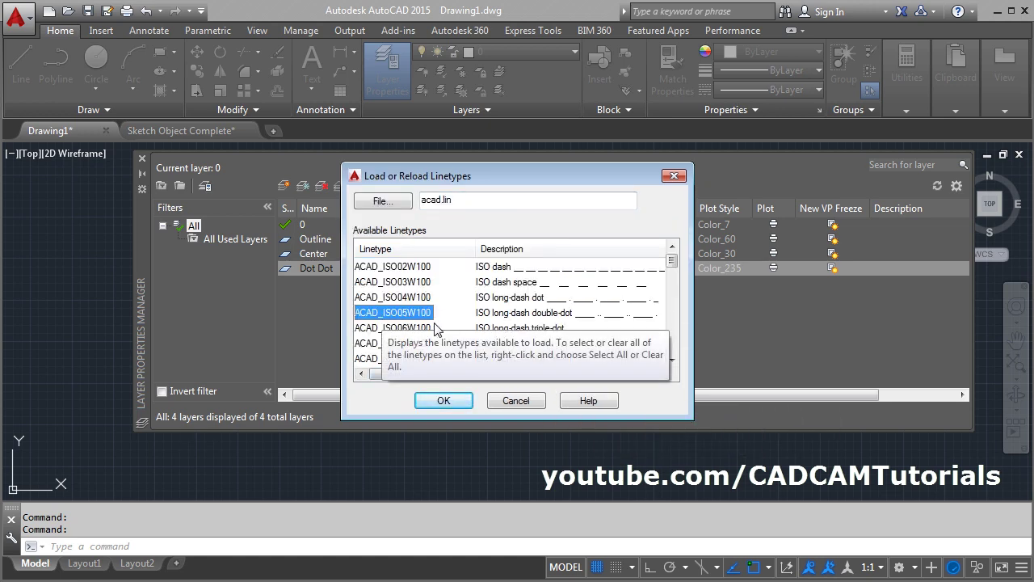
pyautogui.press('h')
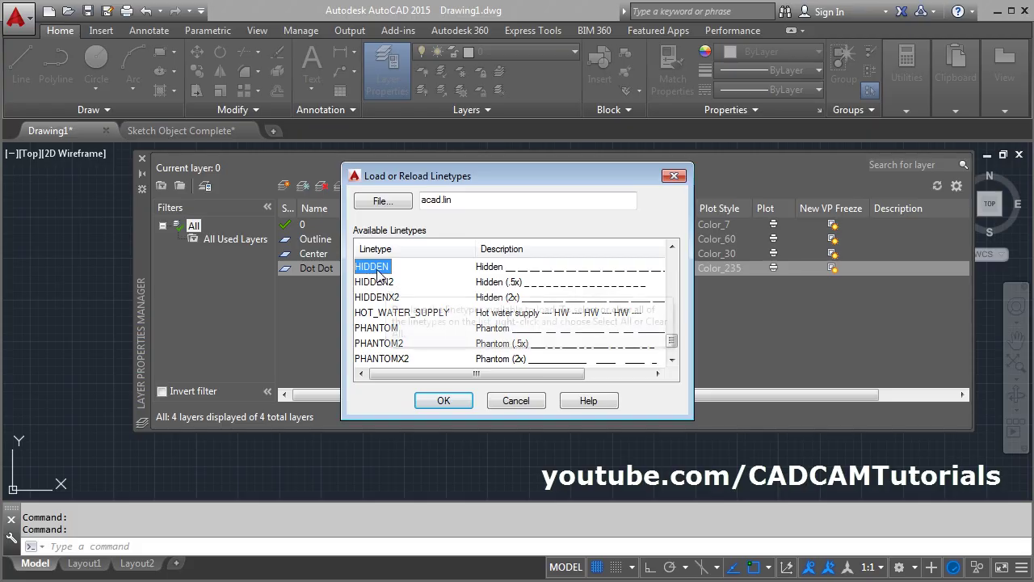
pyautogui.click(443, 400)
pyautogui.click(371, 283)
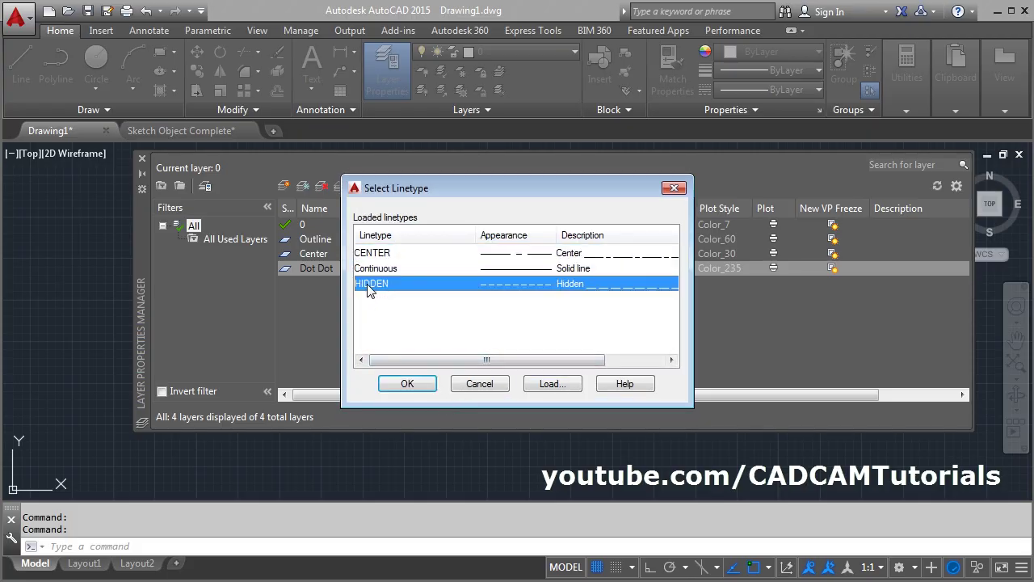
pyautogui.click(408, 384)
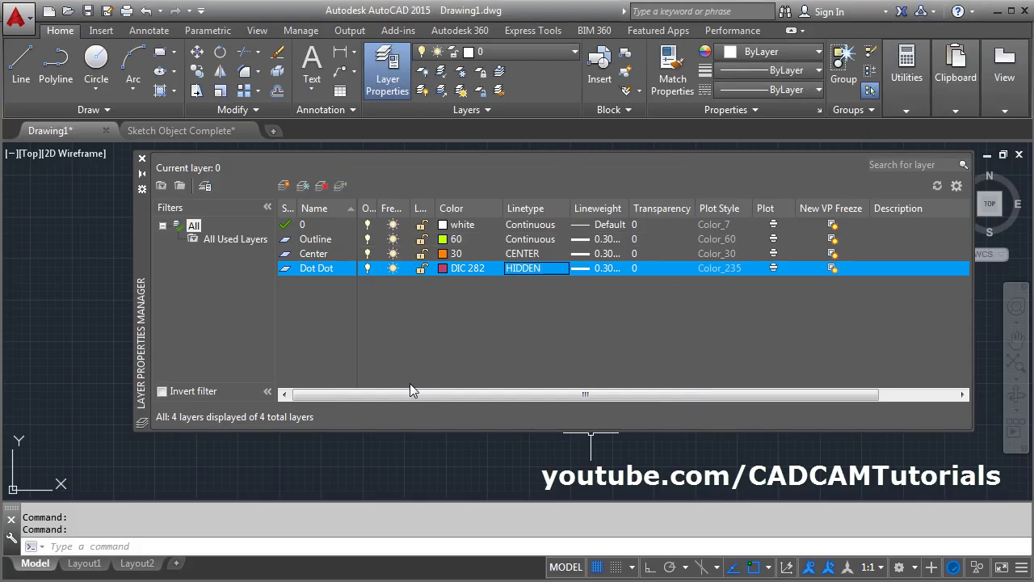
# Set the Dot Dot and Center lineweights to Default and close the layer settings
pyautogui.click(605, 271)
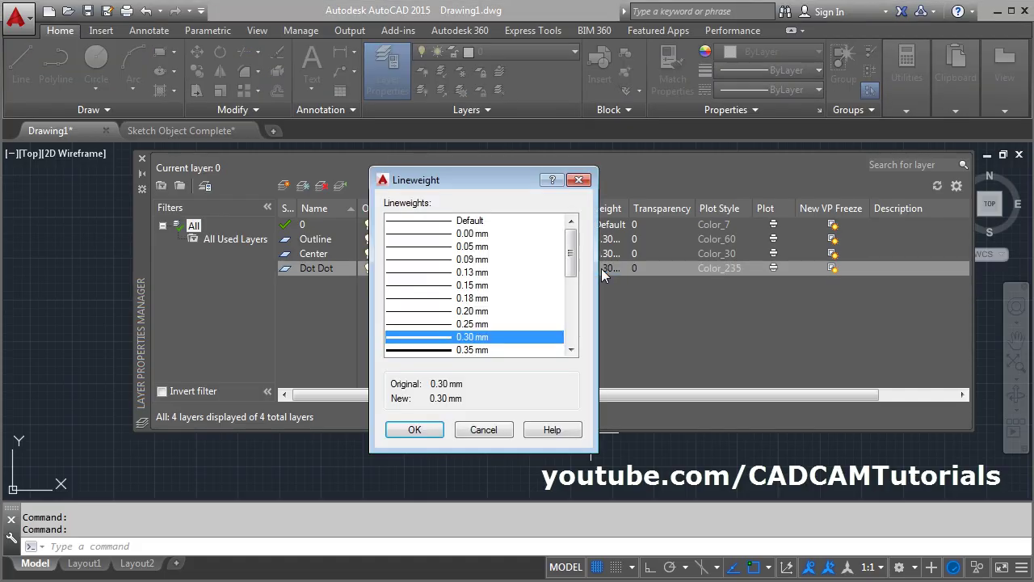
pyautogui.click(471, 219)
pyautogui.click(421, 429)
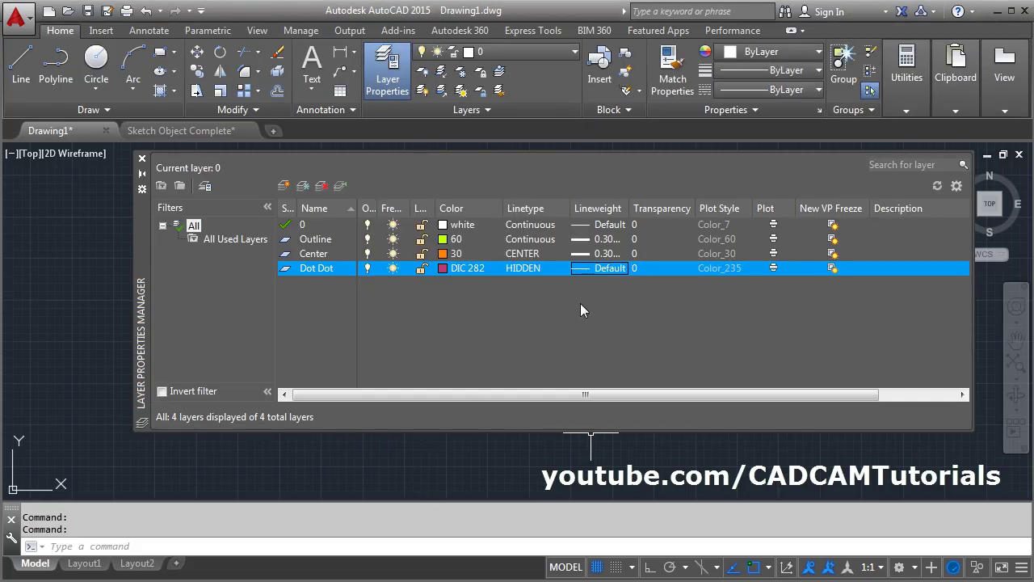
pyautogui.click(596, 254)
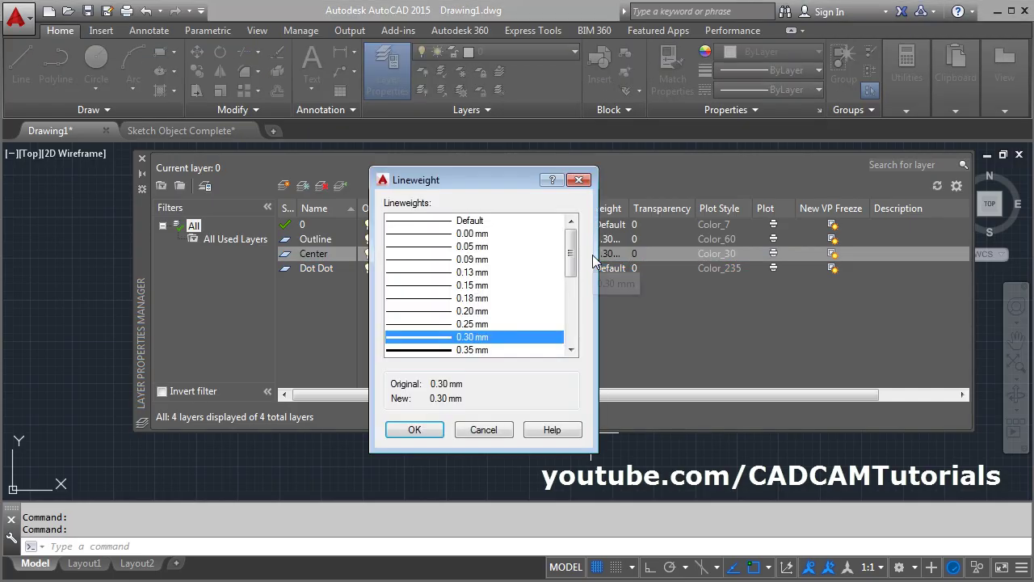
pyautogui.click(461, 223)
pyautogui.click(414, 429)
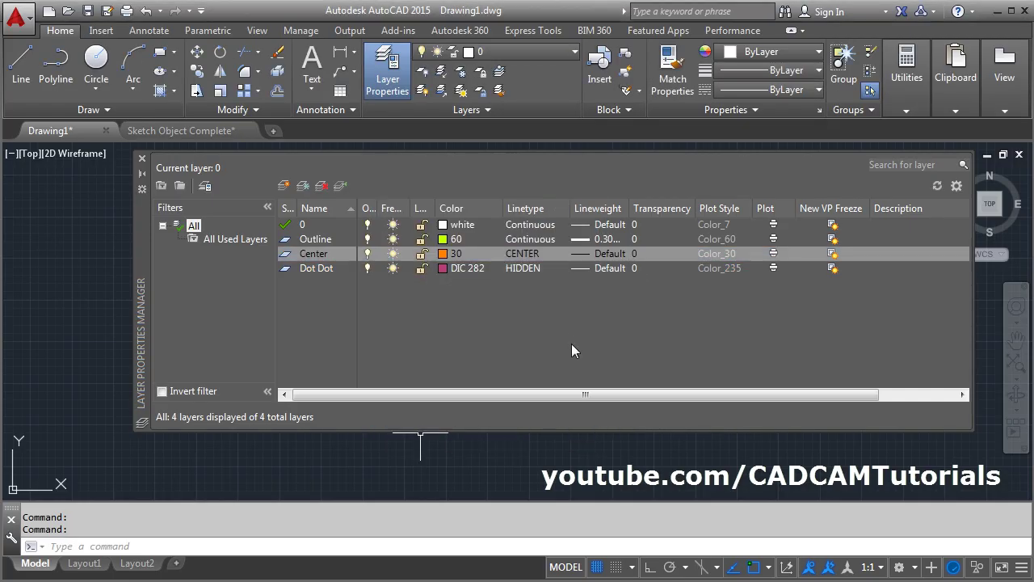
pyautogui.click(142, 161)
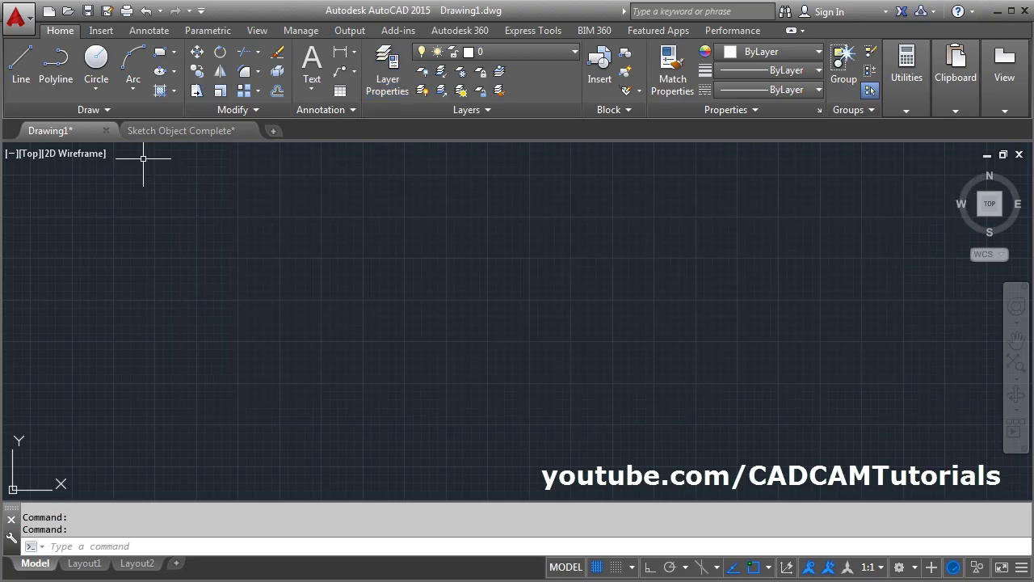
# Check the Center layer's colour and make Center the current layer
pyautogui.click(542, 52)
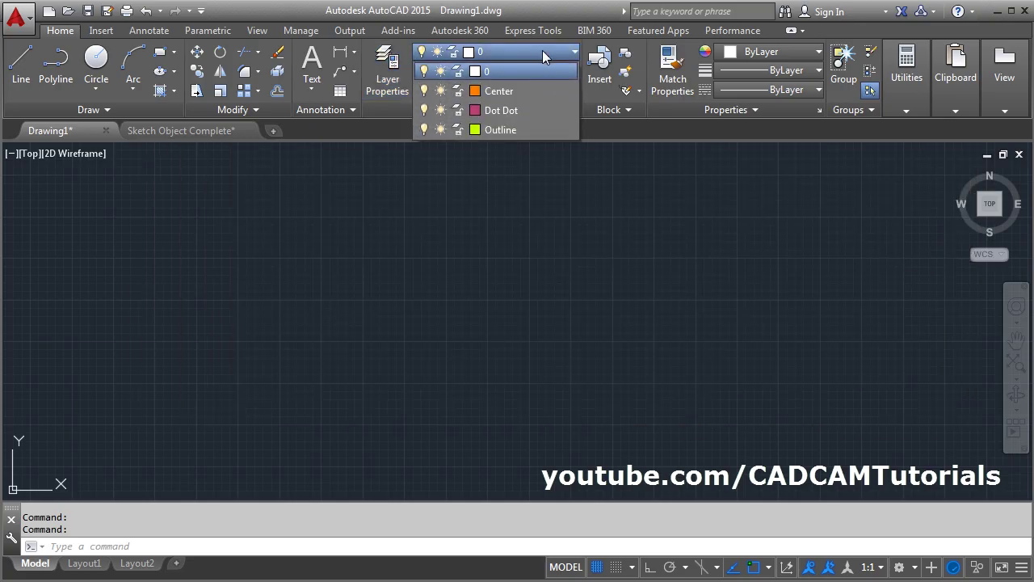
pyautogui.click(476, 96)
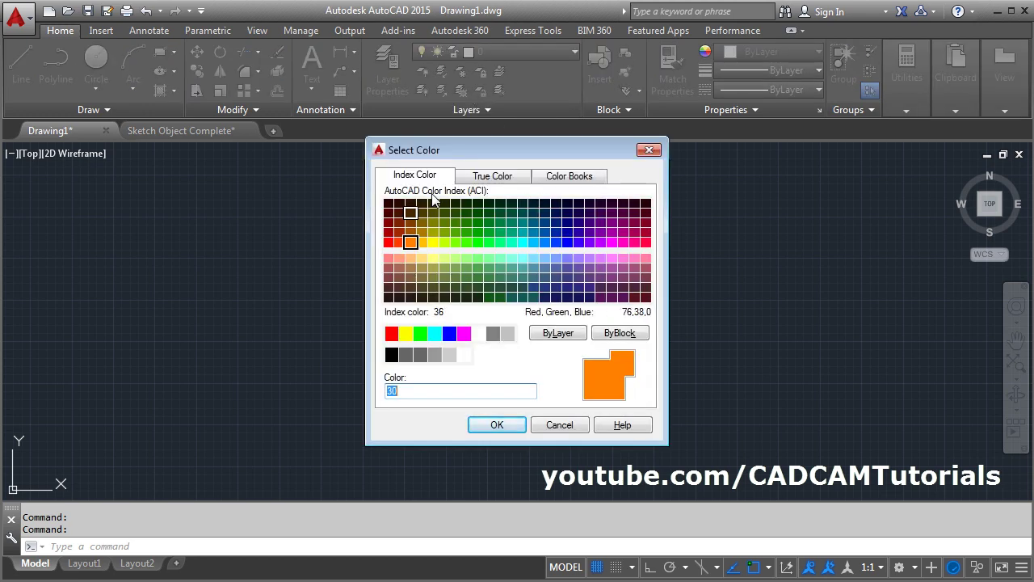
pyautogui.click(560, 425)
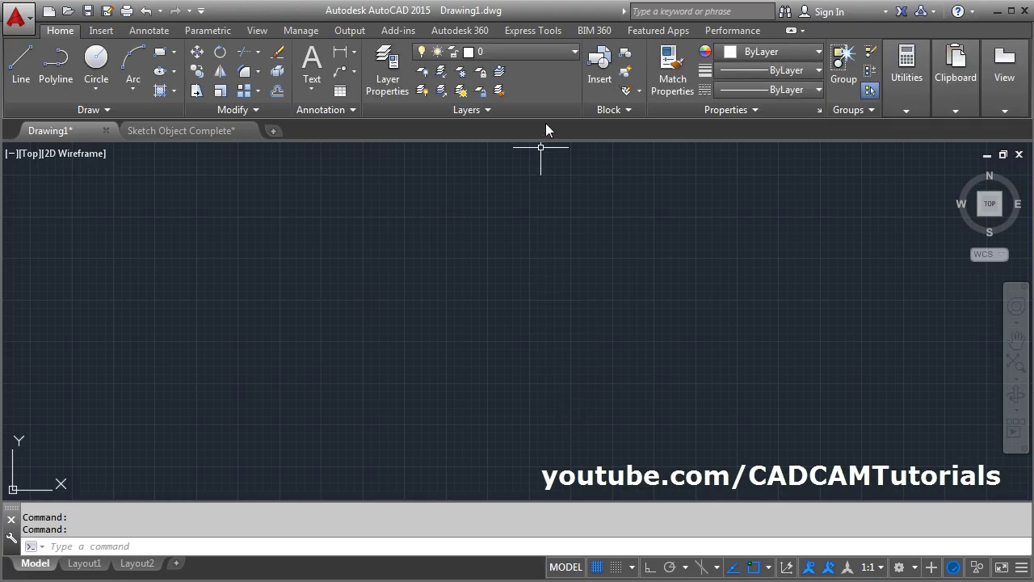
pyautogui.click(500, 50)
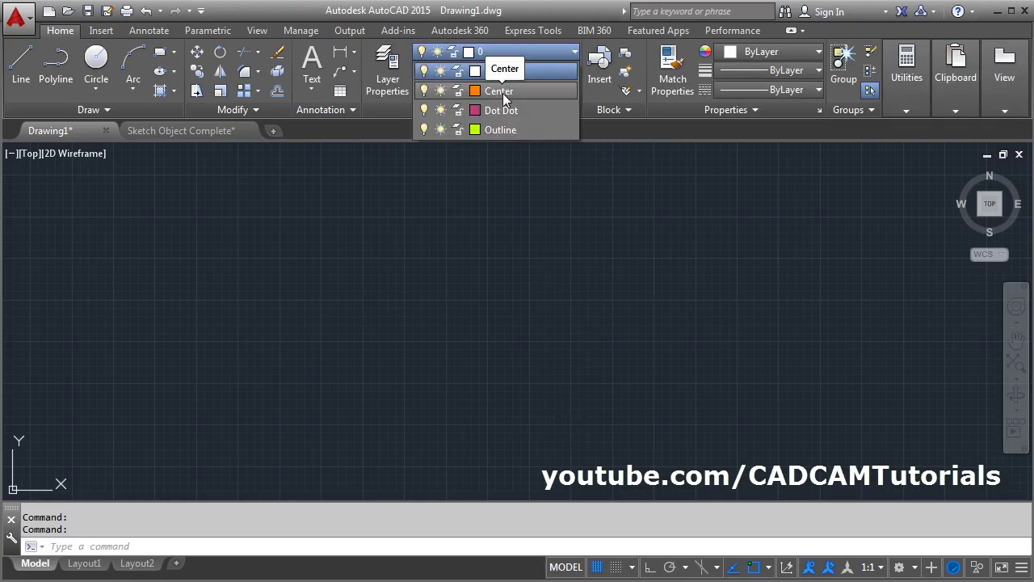
pyautogui.click(505, 94)
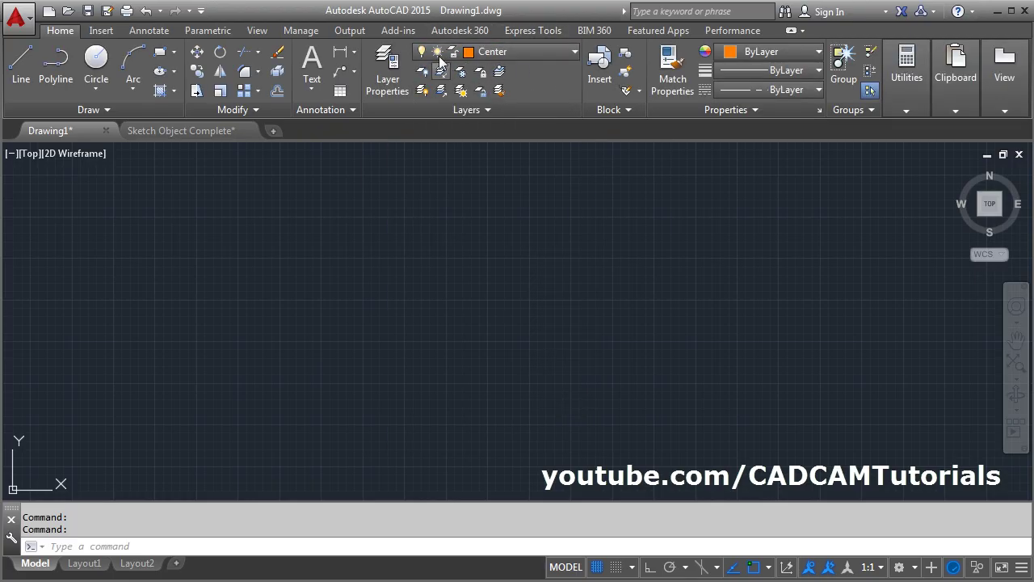
# Draw a vertical and a horizontal centre line with Ortho on
pyautogui.click(21, 64)
pyautogui.click(486, 164)
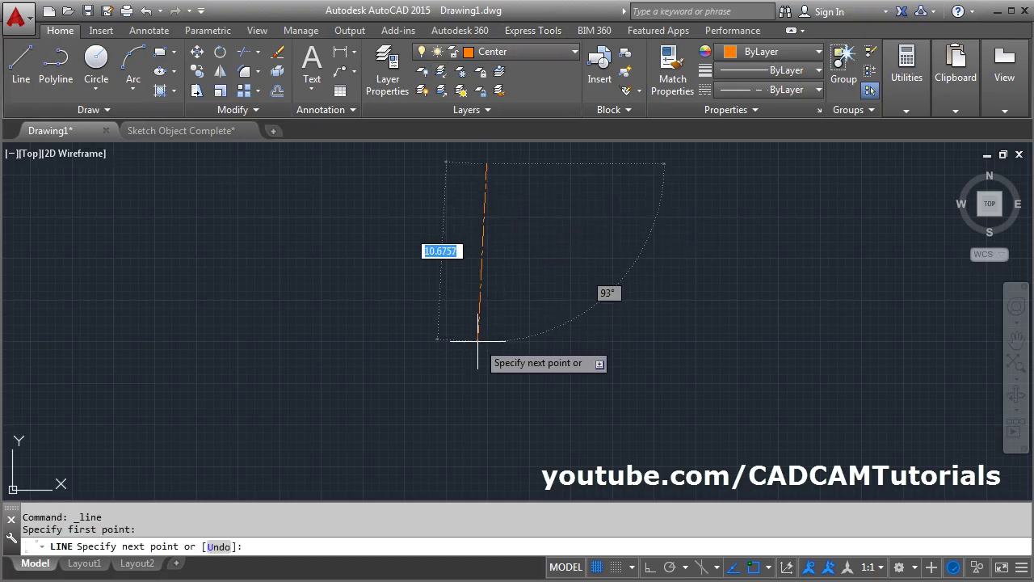
pyautogui.press('F8')
pyautogui.click(495, 491)
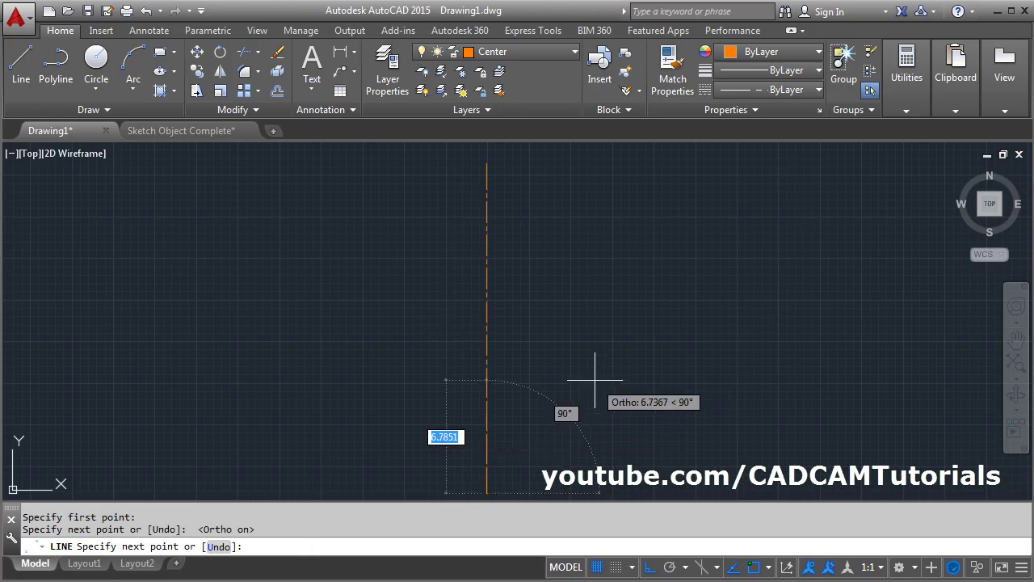
pyautogui.press('Return')
pyautogui.press('Return')
pyautogui.click(256, 328)
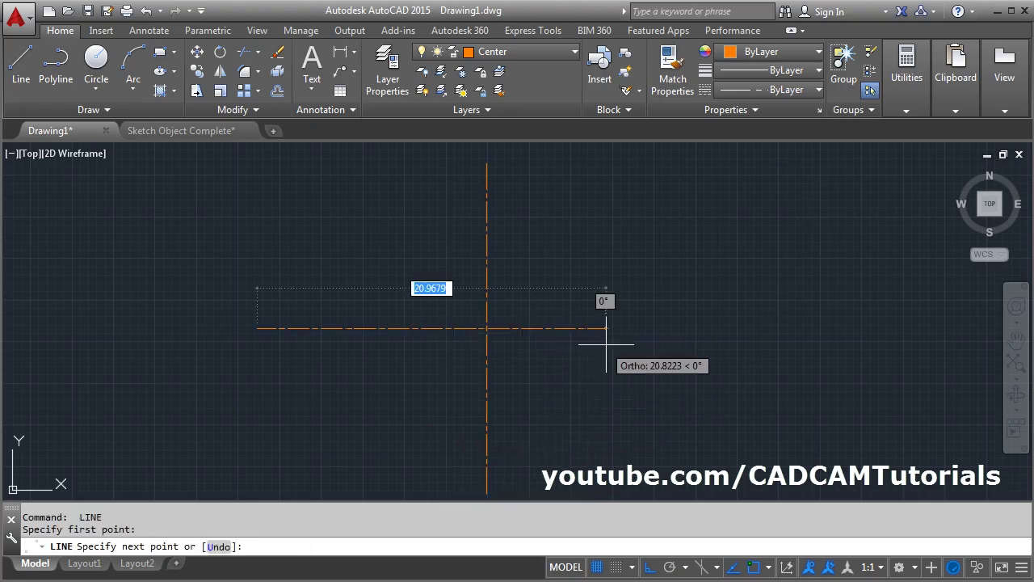
pyautogui.click(706, 306)
pyautogui.press('Return')
# Draw the large pitch circle centred on the centre-line intersection
pyautogui.click(105, 71)
pyautogui.click(487, 328)
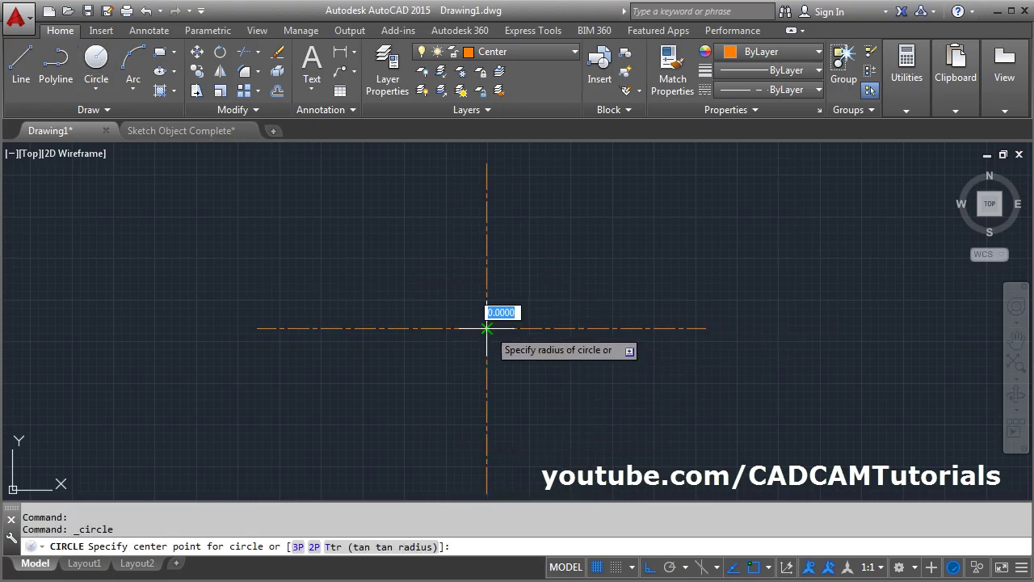
pyautogui.click(630, 400)
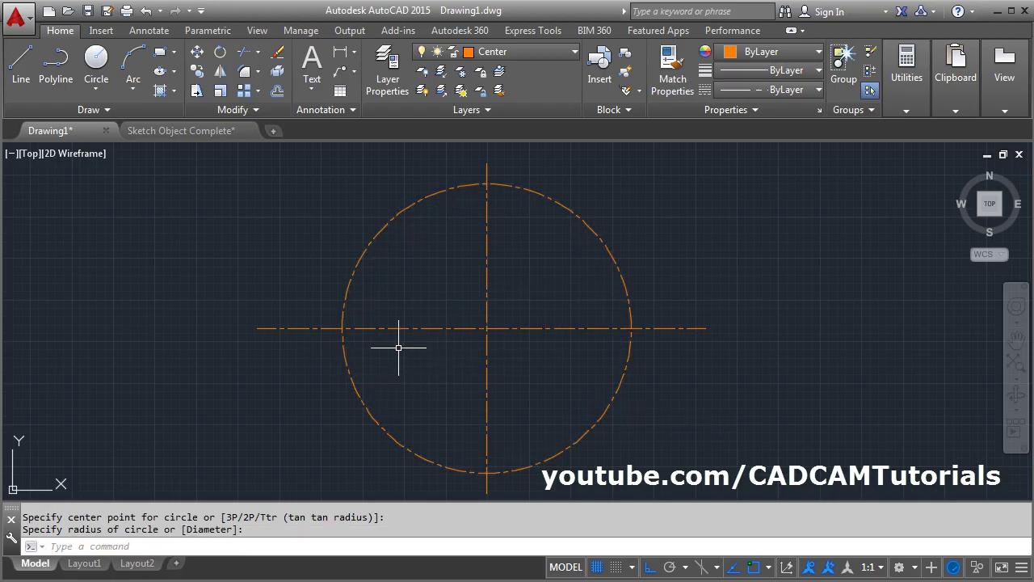
pyautogui.click(525, 52)
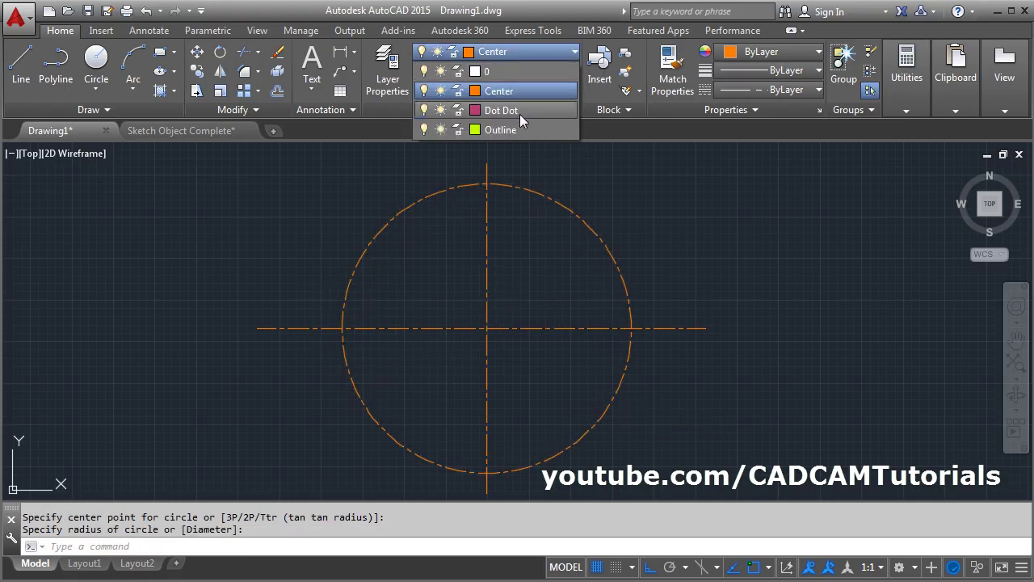
# On the Dot Dot layer, draw a small bolt-hole circle on the pitch circle
pyautogui.click(520, 109)
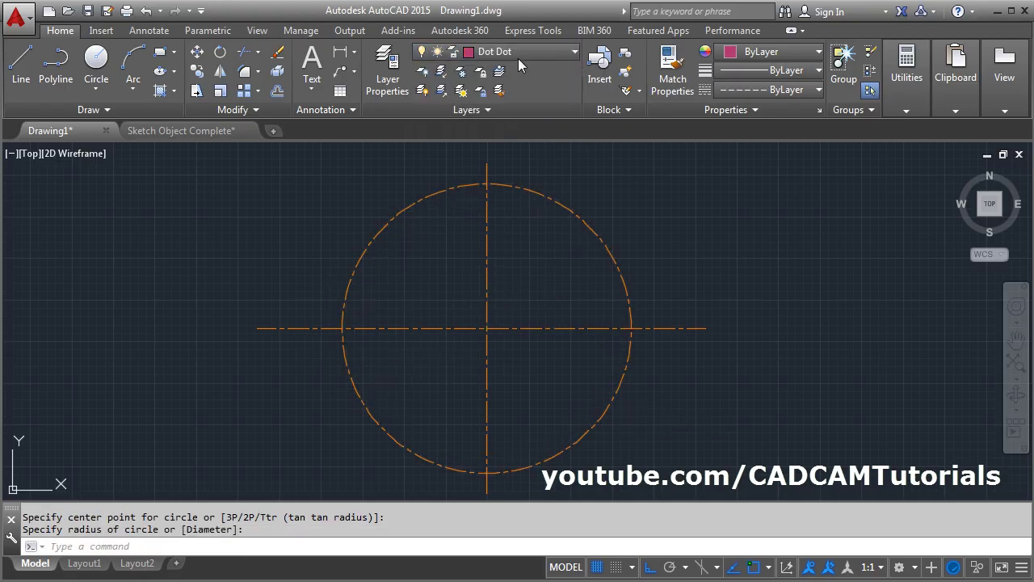
pyautogui.click(96, 61)
pyautogui.click(346, 318)
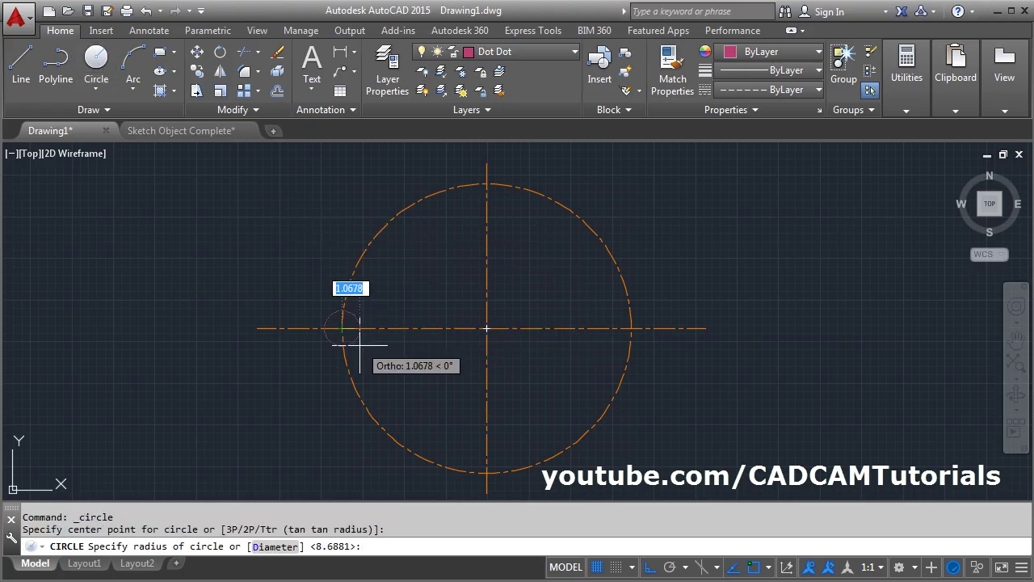
pyautogui.click(365, 349)
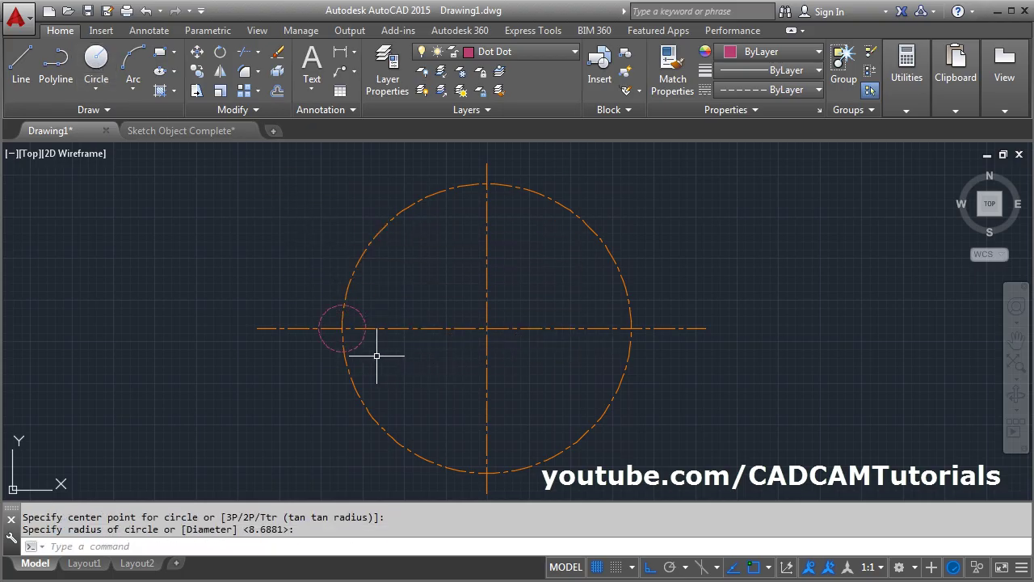
# Change the Dot Dot layer colour to green 80
pyautogui.click(520, 51)
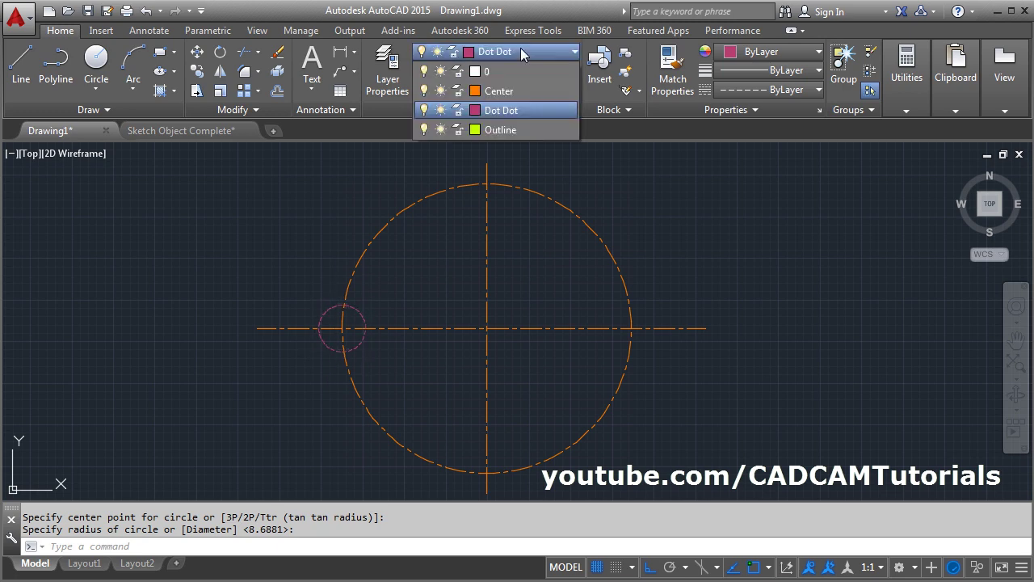
pyautogui.click(474, 110)
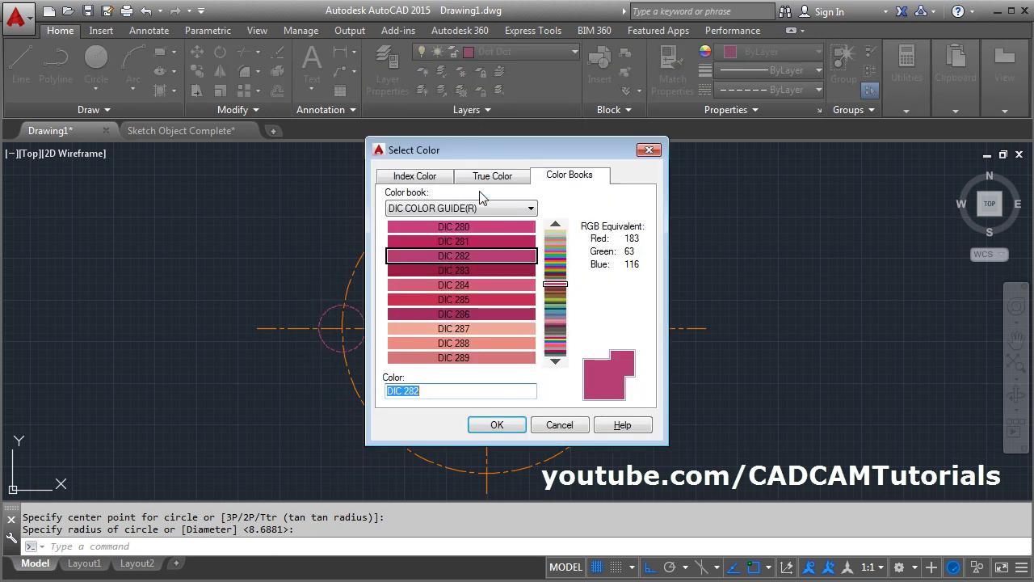
pyautogui.click(414, 176)
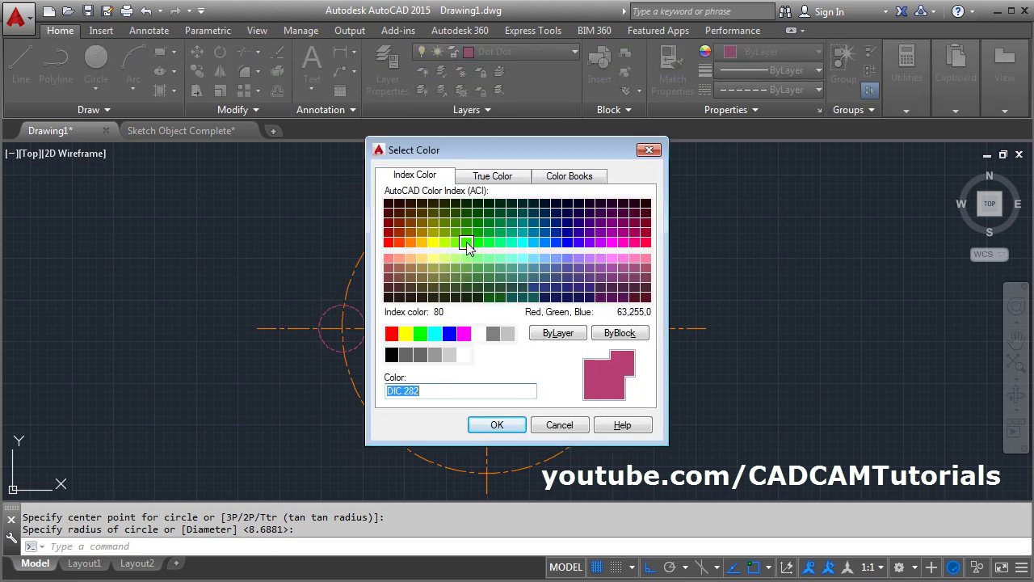
pyautogui.click(467, 243)
pyautogui.click(497, 425)
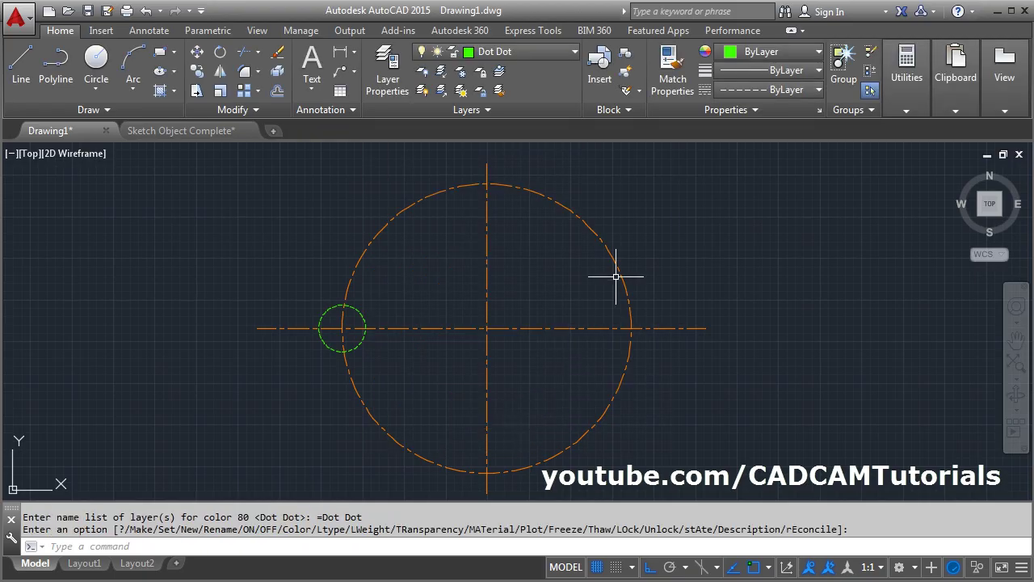
# Array the bolt hole polar into six around the flange centre
pyautogui.write('AR')
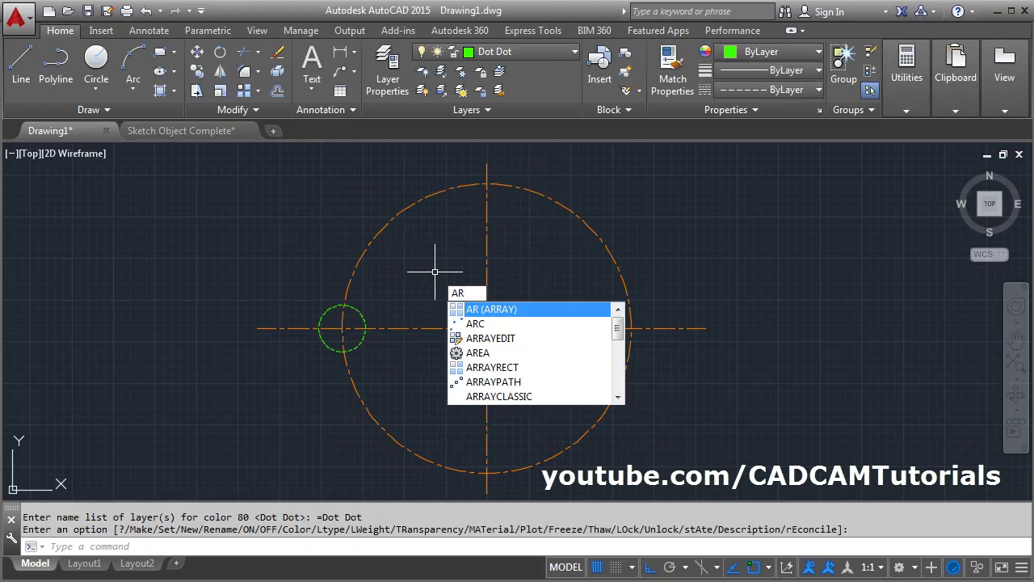
pyautogui.press('Return')
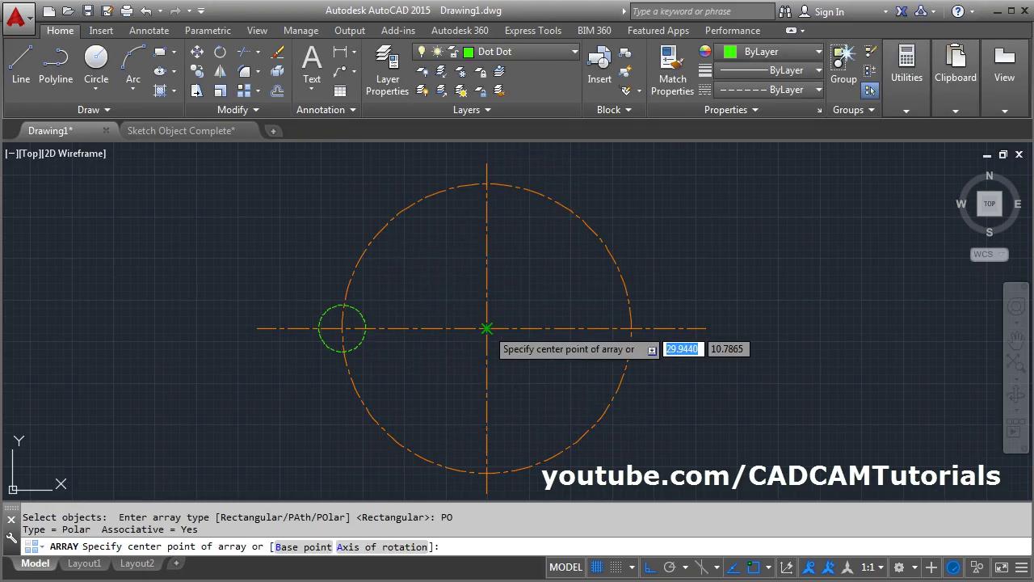
pyautogui.click(486, 328)
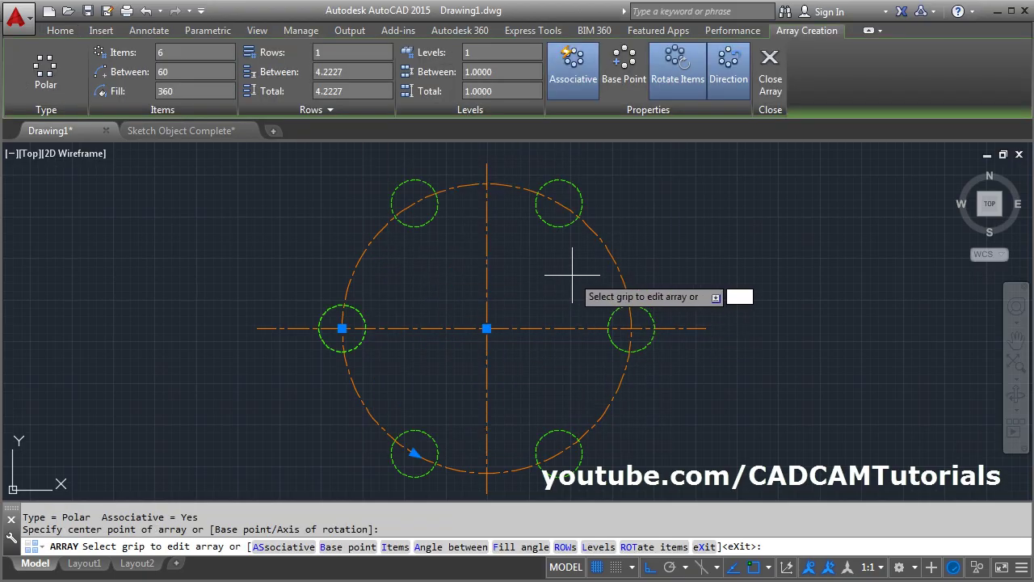
pyautogui.press('Escape')
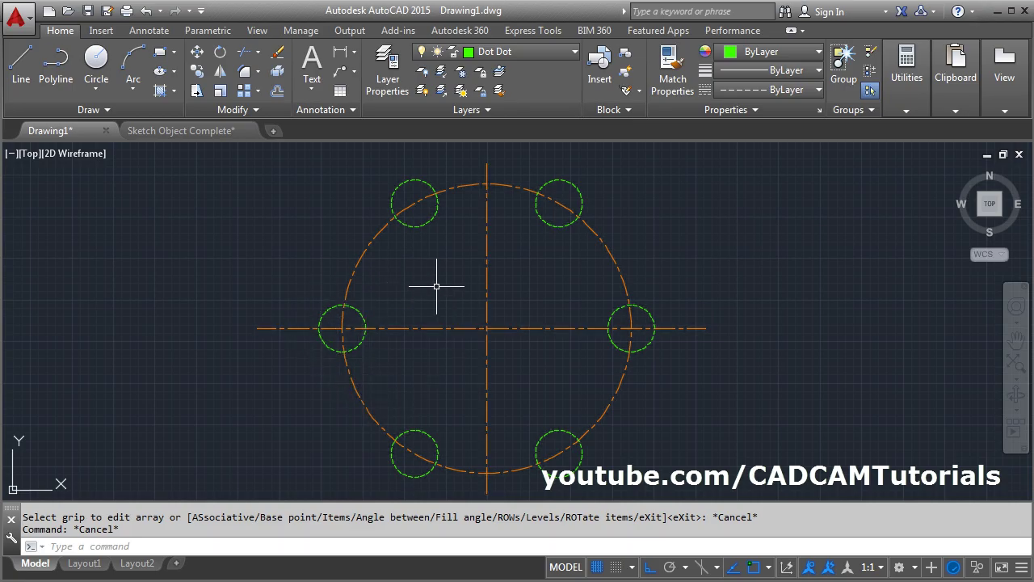
pyautogui.write('LTS')
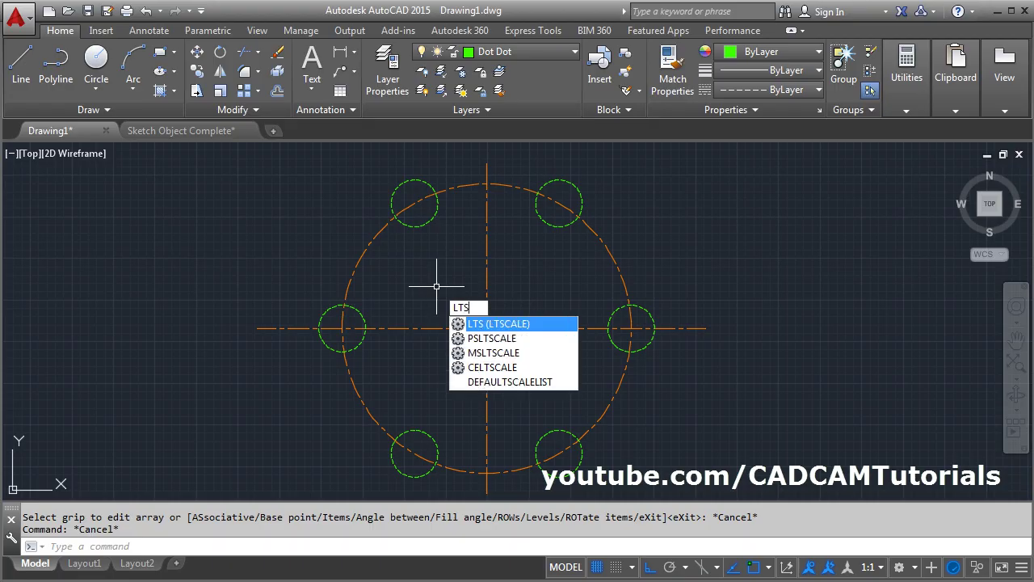
# Set the linetype scale to 5, then 3, and finally 2
pyautogui.press('Return')
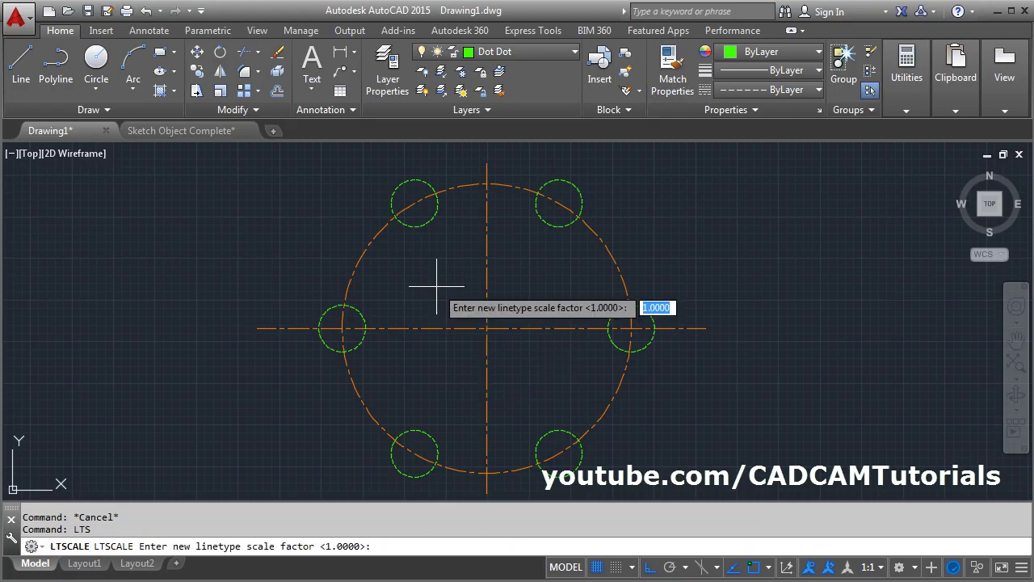
pyautogui.write('5')
pyautogui.press('Return')
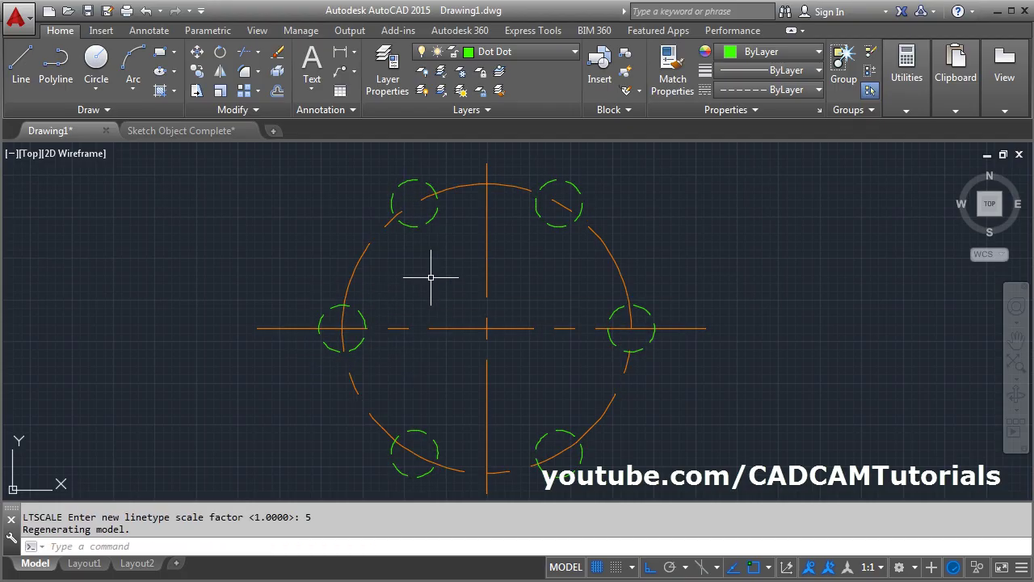
pyautogui.write('LTS')
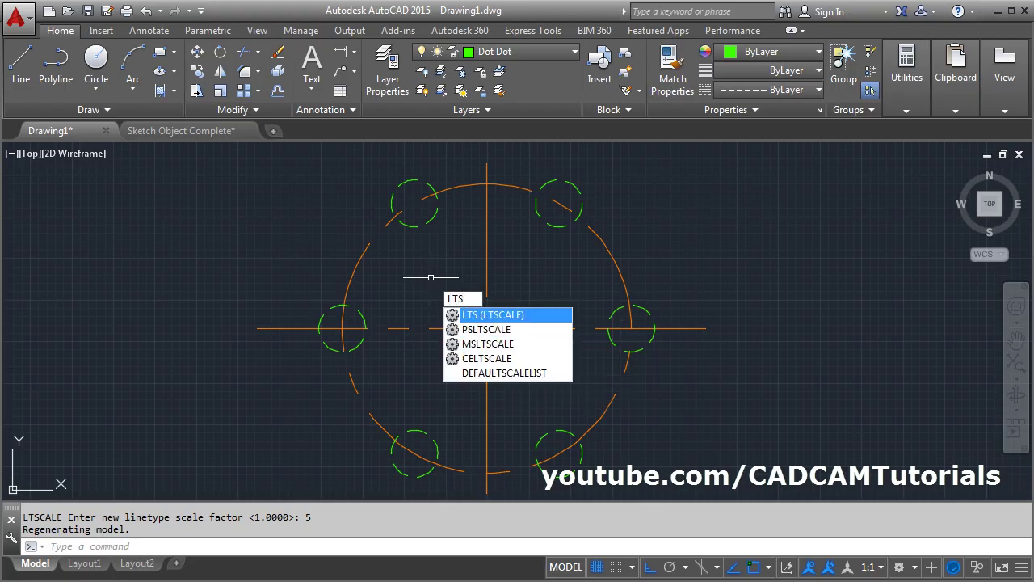
pyautogui.press('Return')
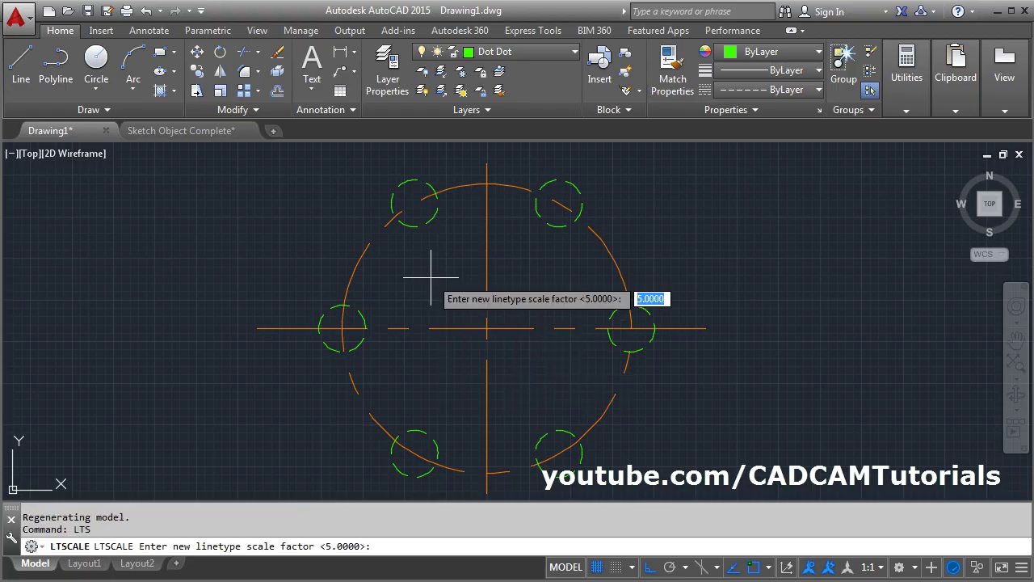
pyautogui.write('3')
pyautogui.press('Return')
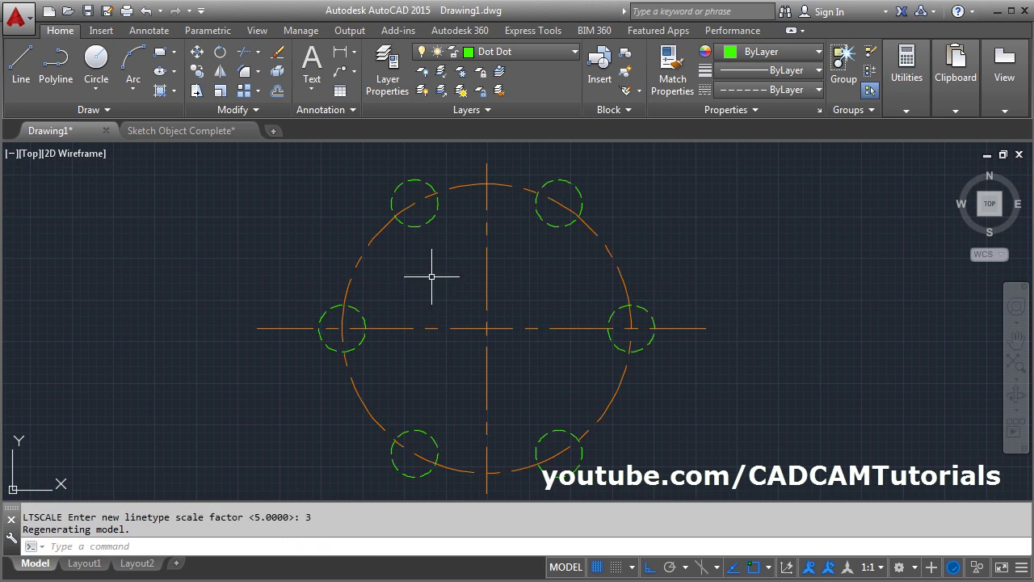
pyautogui.press('Return')
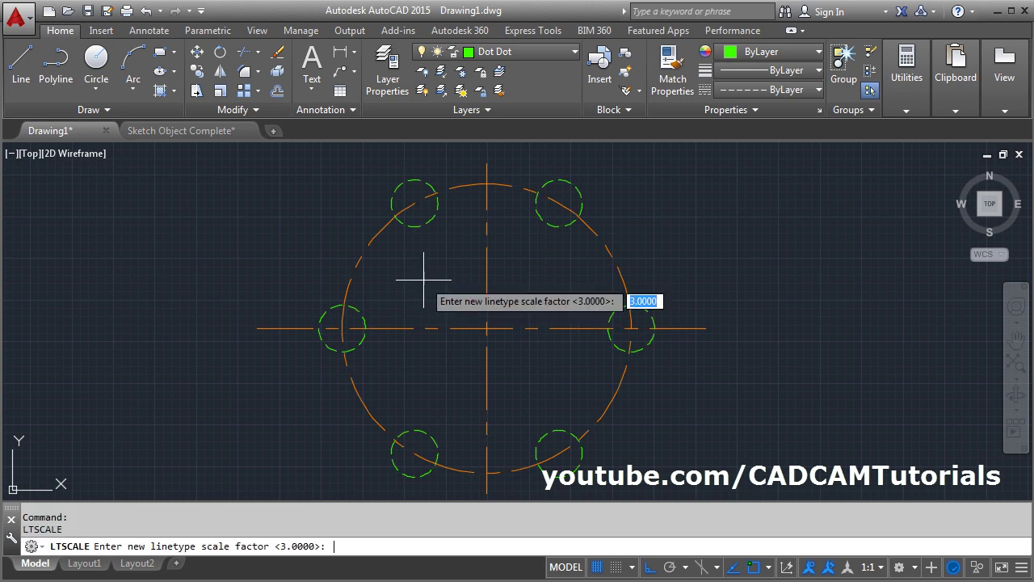
pyautogui.write('2')
pyautogui.press('Return')
# On the Outline layer, draw concentric inner bore and outer rim circles, then zoom extents
pyautogui.click(517, 51)
pyautogui.click(504, 131)
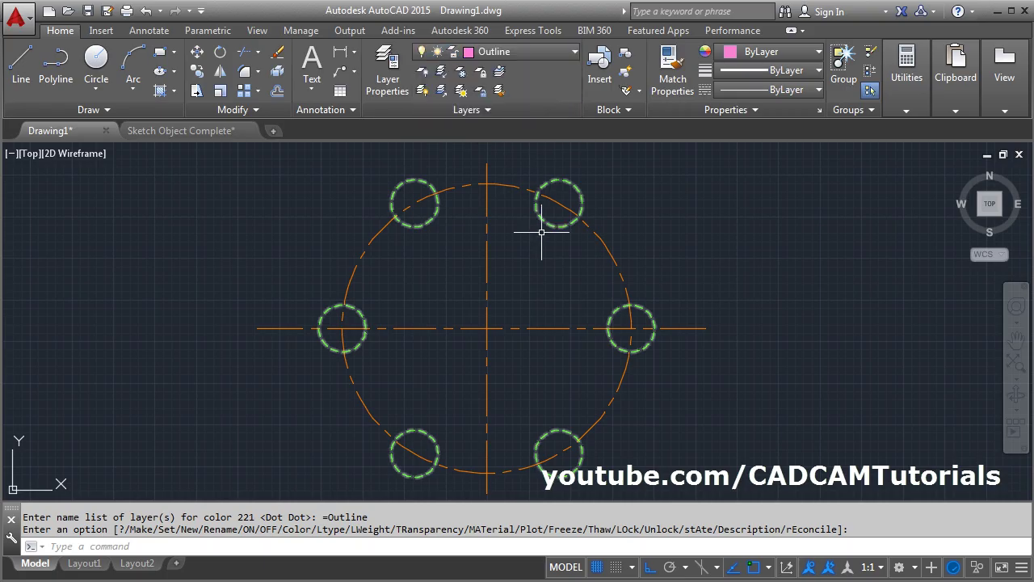
pyautogui.click(95, 64)
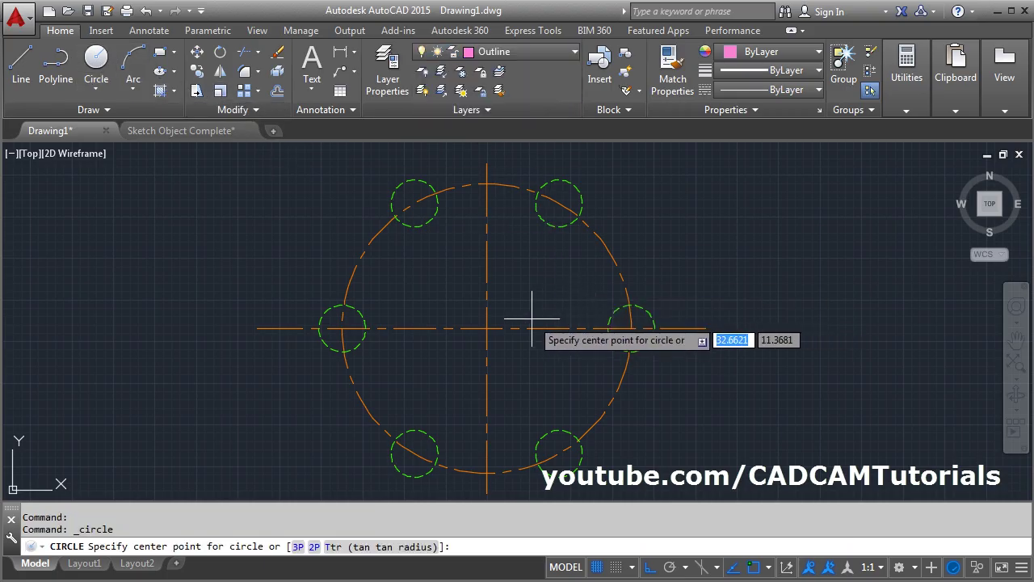
pyautogui.click(486, 328)
pyautogui.click(396, 309)
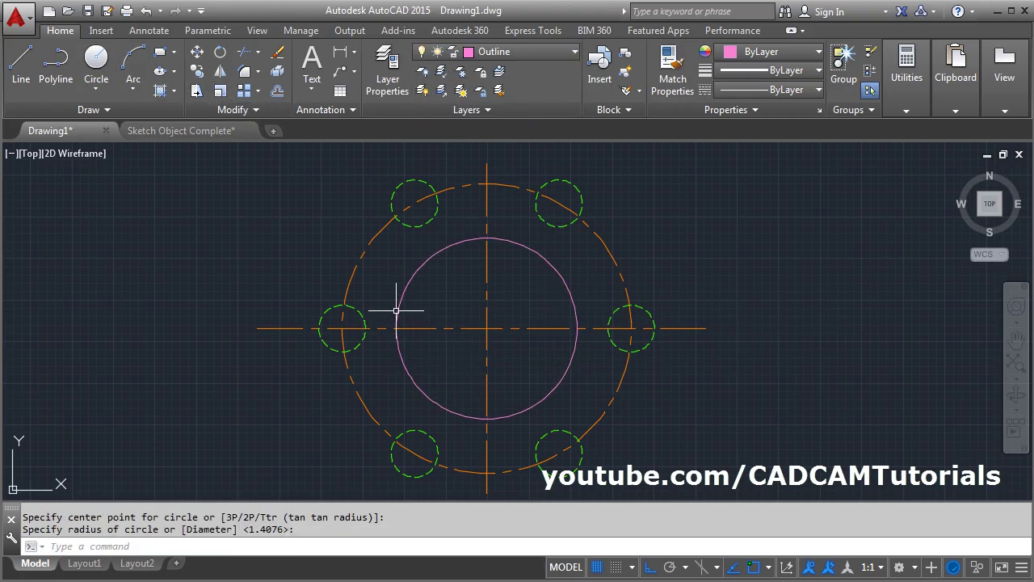
pyautogui.press('Return')
pyautogui.click(486, 328)
pyautogui.click(297, 328)
pyautogui.middleClick(307, 328)
pyautogui.middleClick(306, 327)
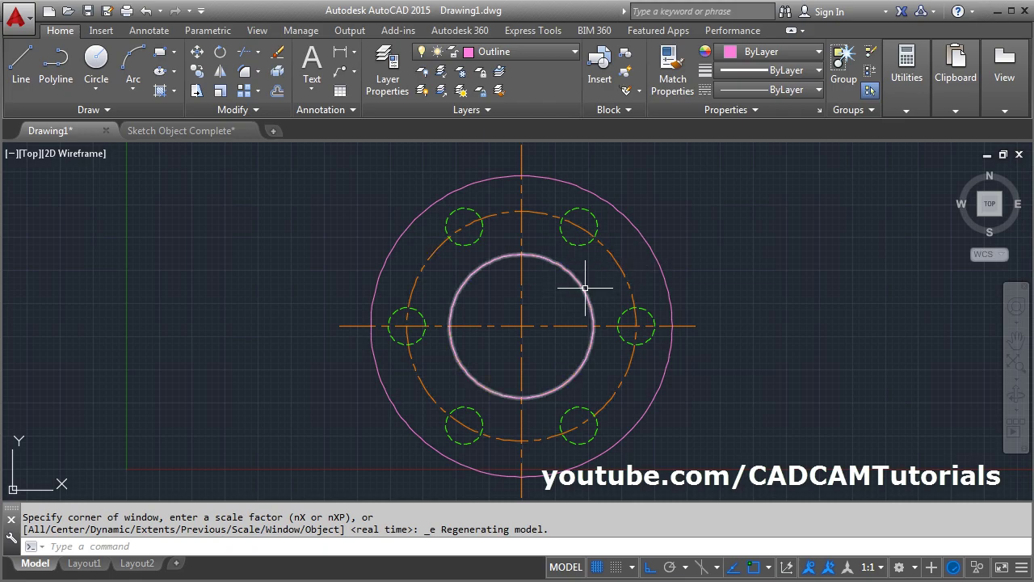
# Match the pitch circle's properties onto the inner bore and outer rim circles
pyautogui.click(673, 89)
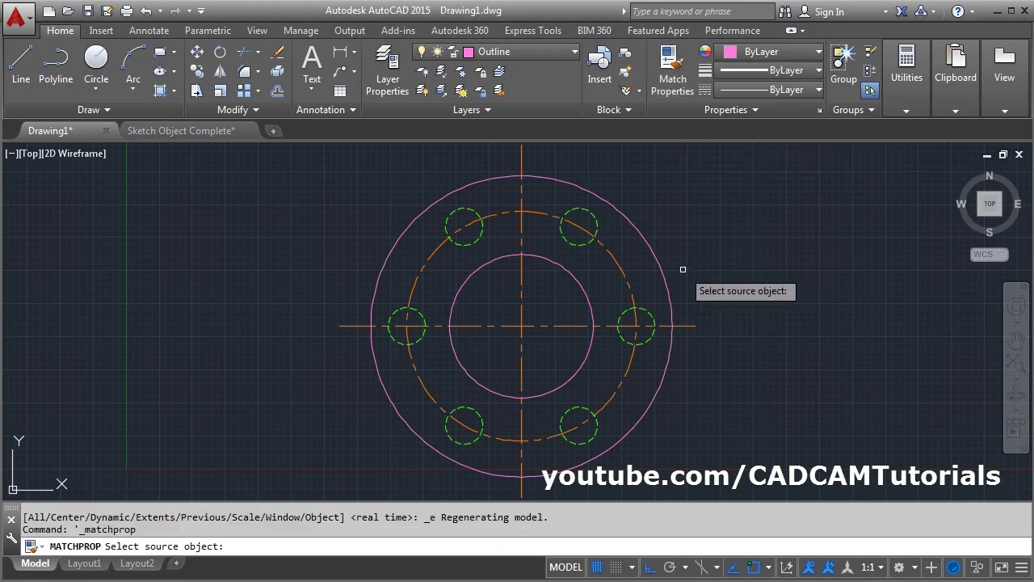
pyautogui.click(625, 280)
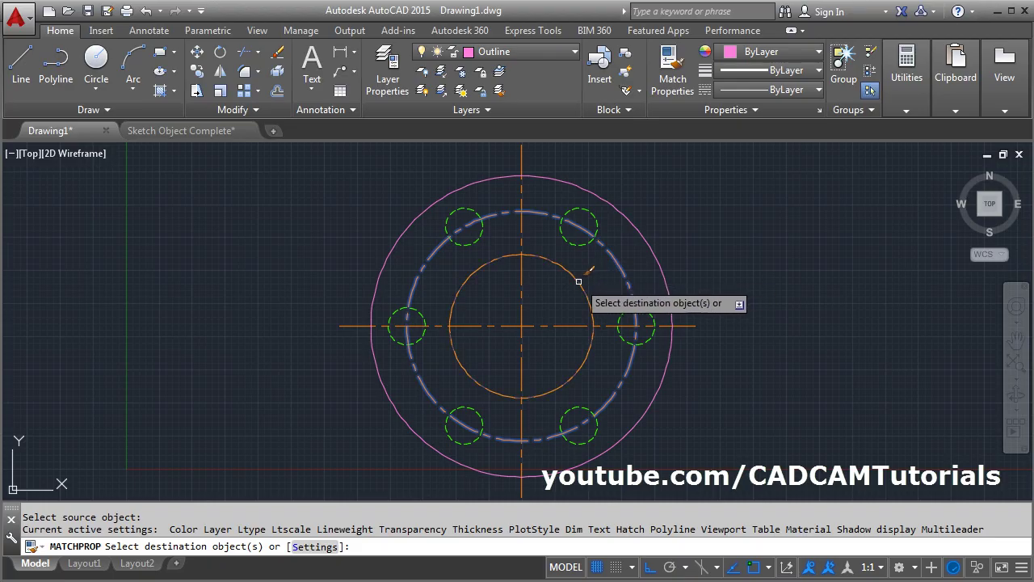
pyautogui.click(578, 281)
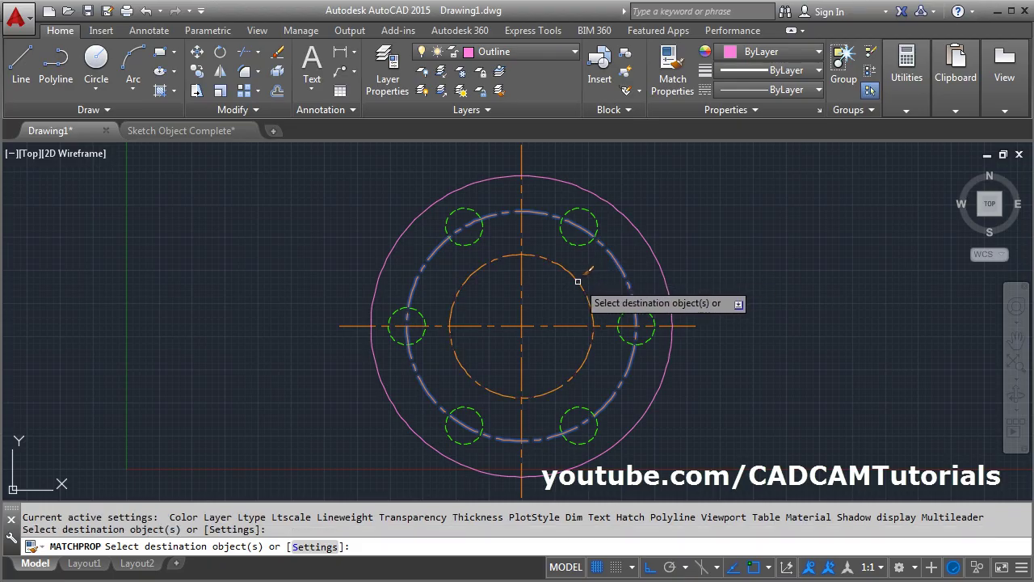
pyautogui.click(654, 254)
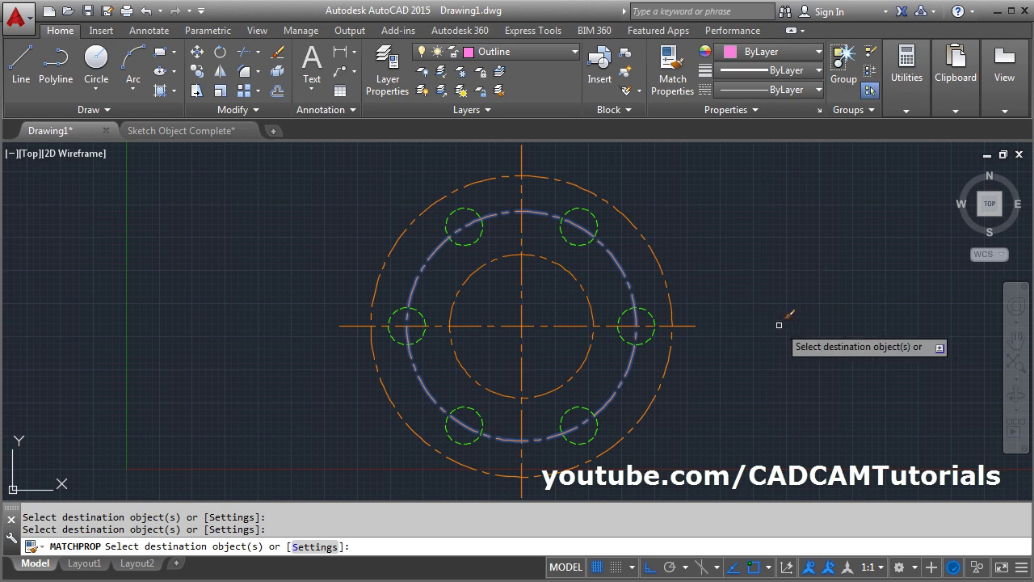
pyautogui.press('Escape')
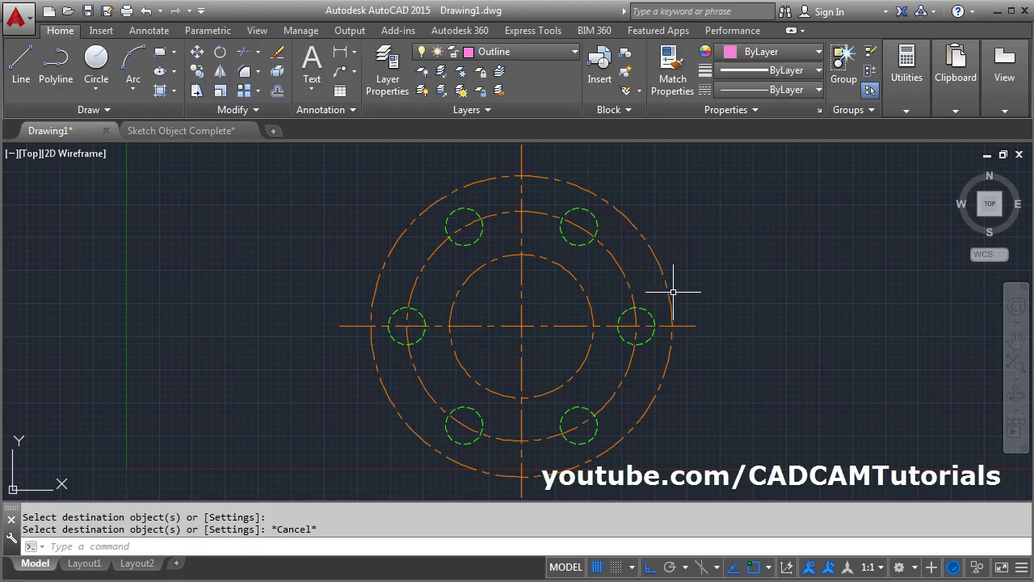
# Move the inner bore and outer flange circles onto the Outline layer, then clear the selection
pyautogui.click(568, 271)
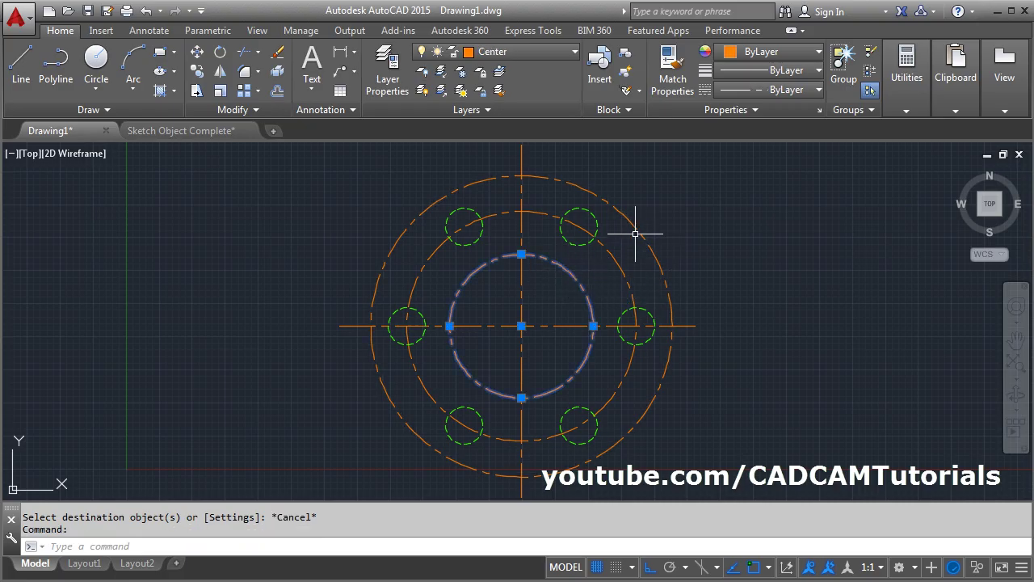
pyautogui.click(634, 225)
pyautogui.click(521, 54)
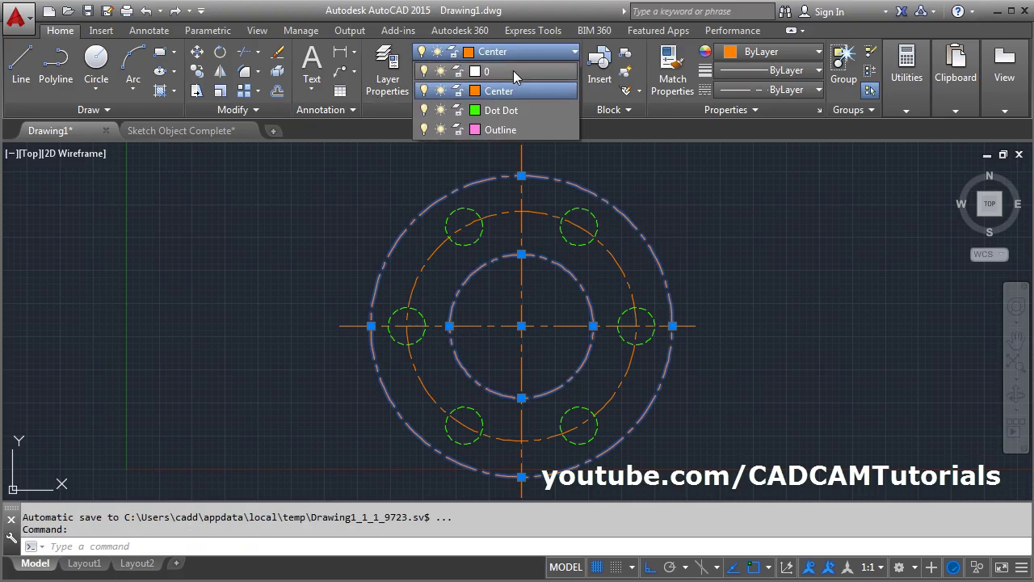
pyautogui.click(499, 129)
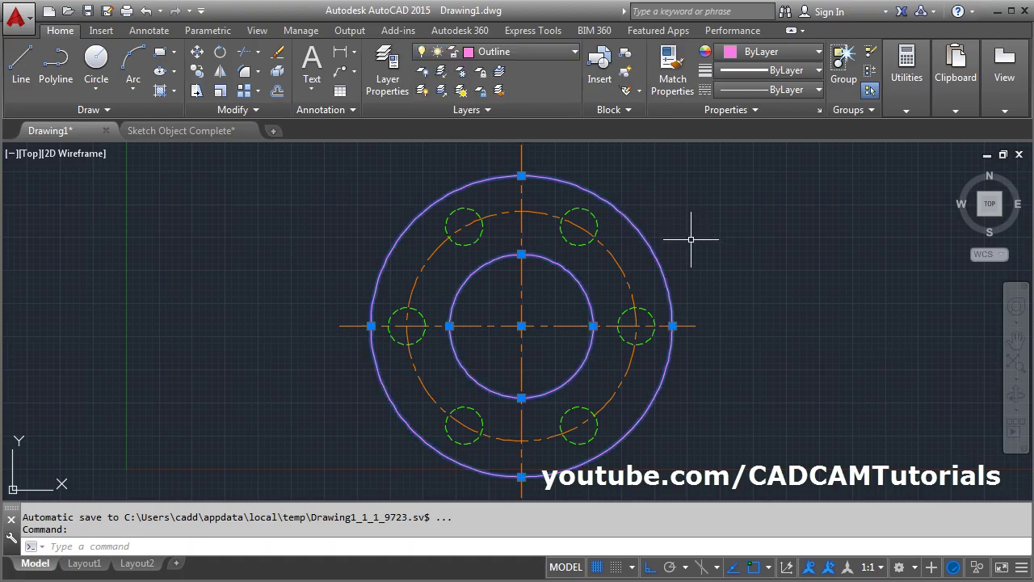
pyautogui.press('Escape')
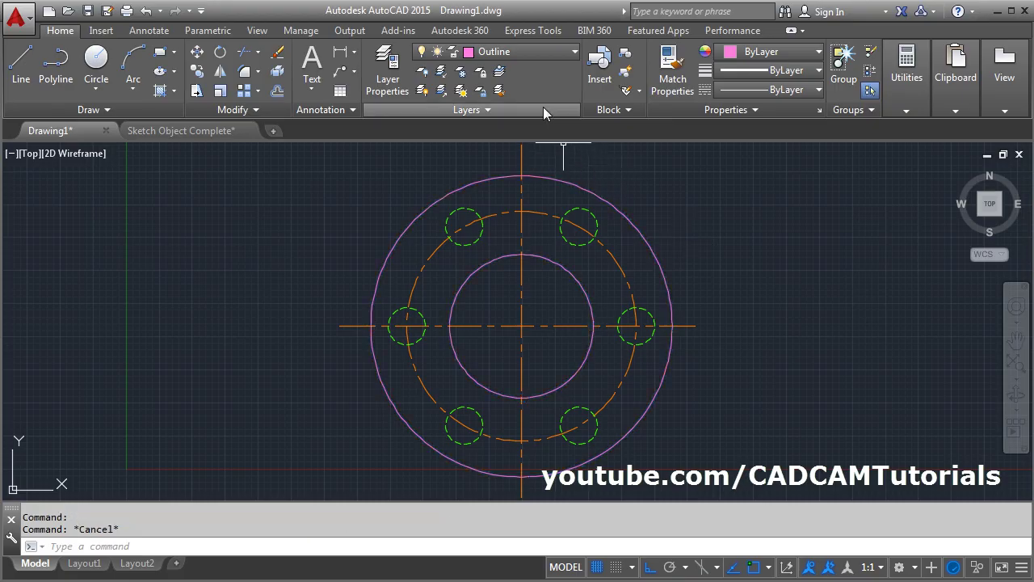
# Turn the Dot Dot layer off and back on, then freeze it to hide the bolt-hole circles
pyautogui.click(558, 51)
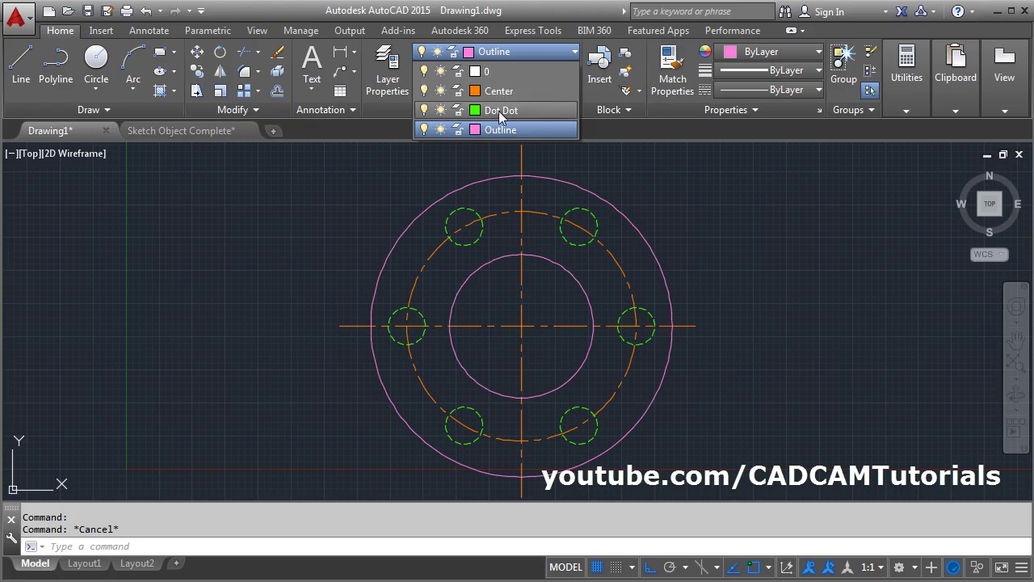
pyautogui.click(422, 110)
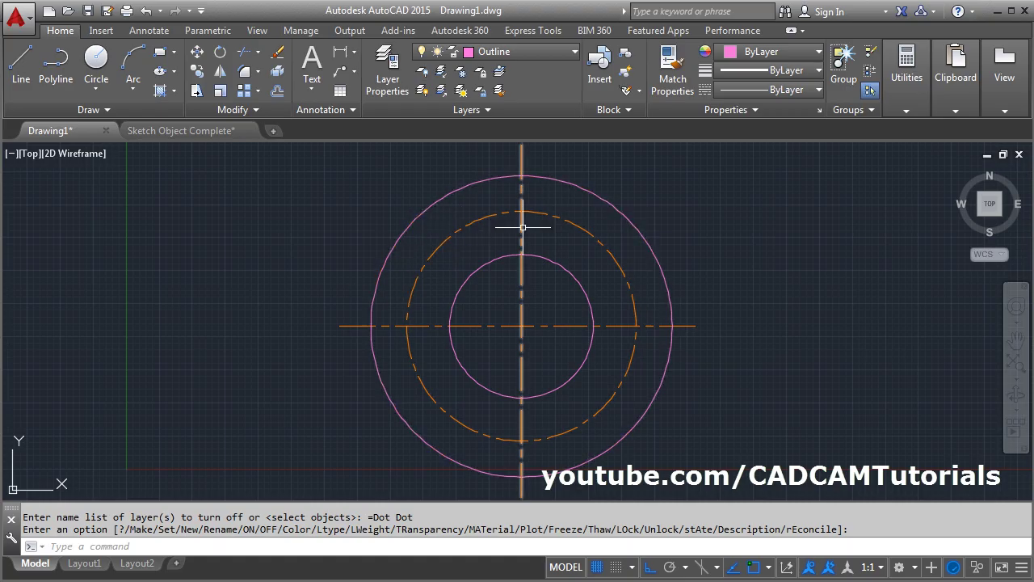
pyautogui.click(504, 53)
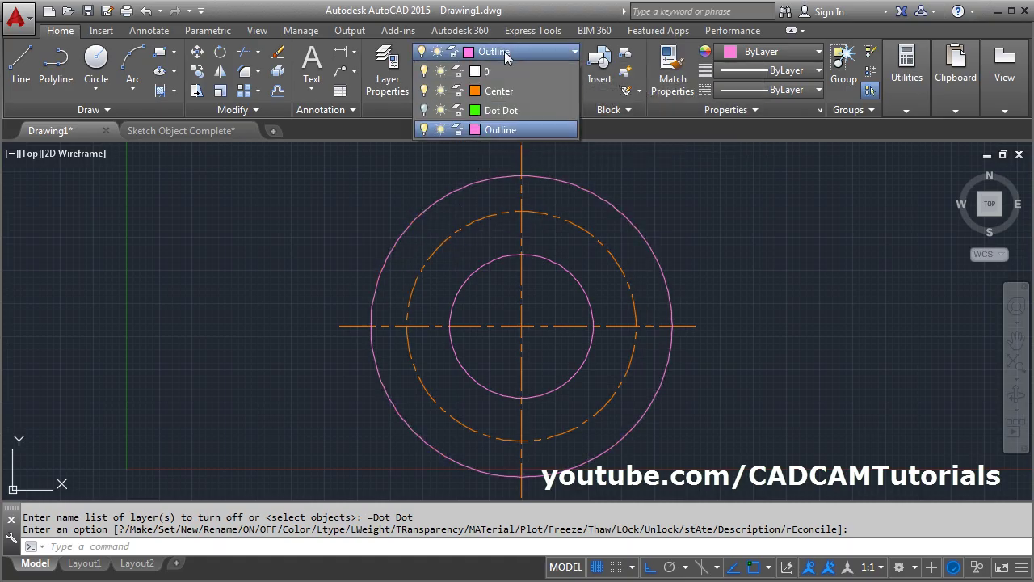
pyautogui.click(423, 110)
pyautogui.click(308, 240)
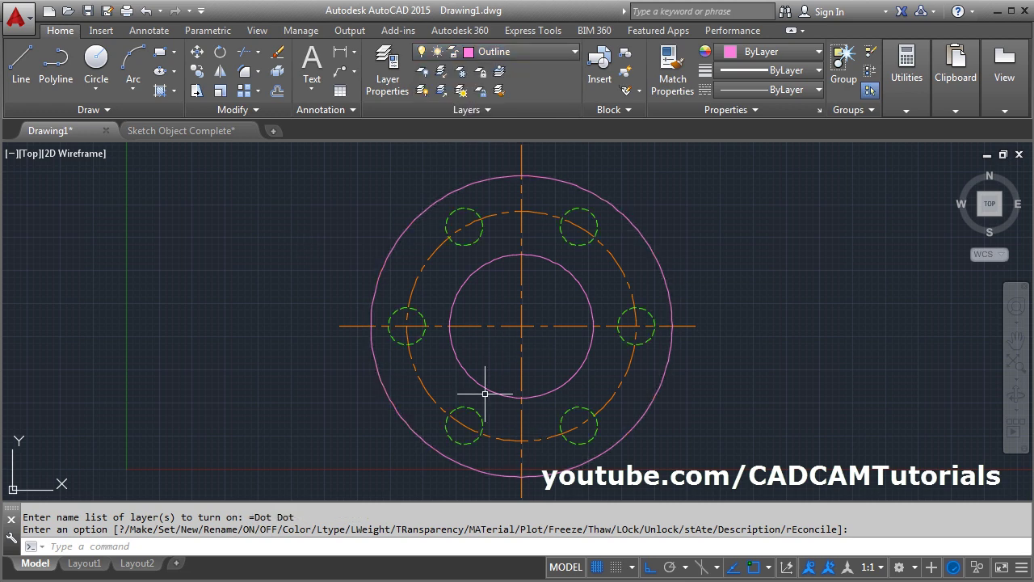
pyautogui.click(497, 51)
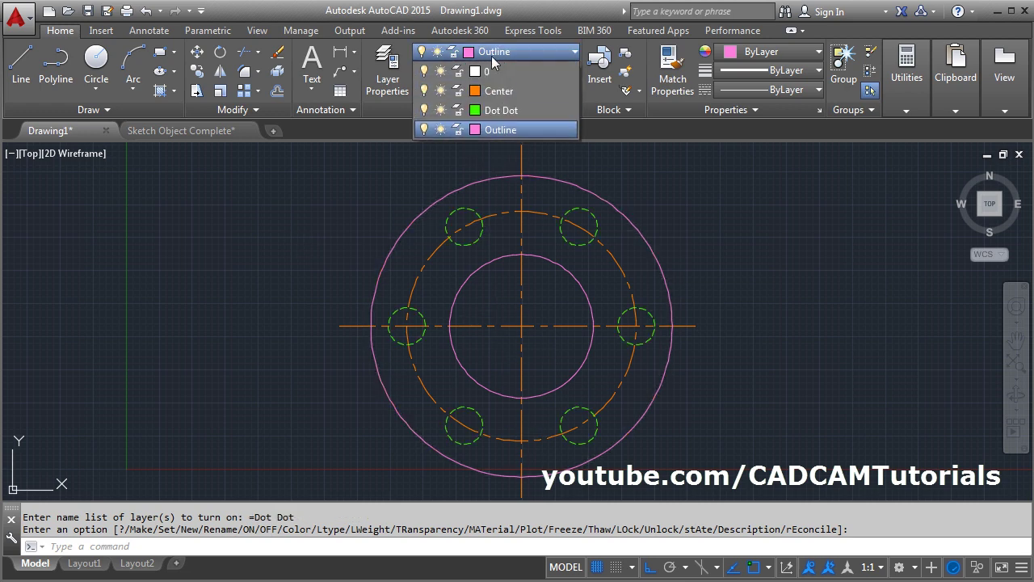
pyautogui.click(441, 111)
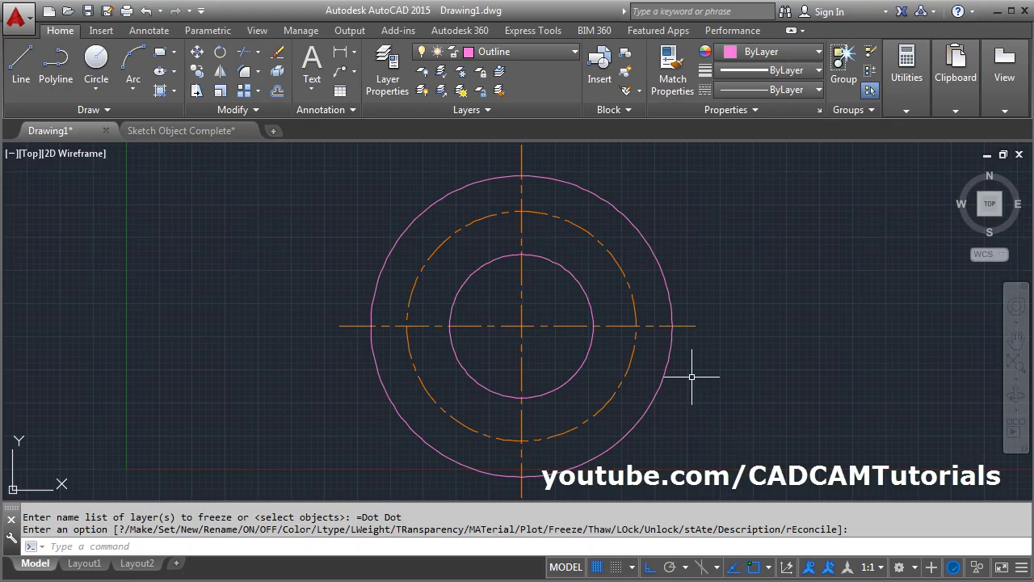
# Thaw the Dot Dot layer so the six green dashed bolt-hole circles show again
pyautogui.click(479, 53)
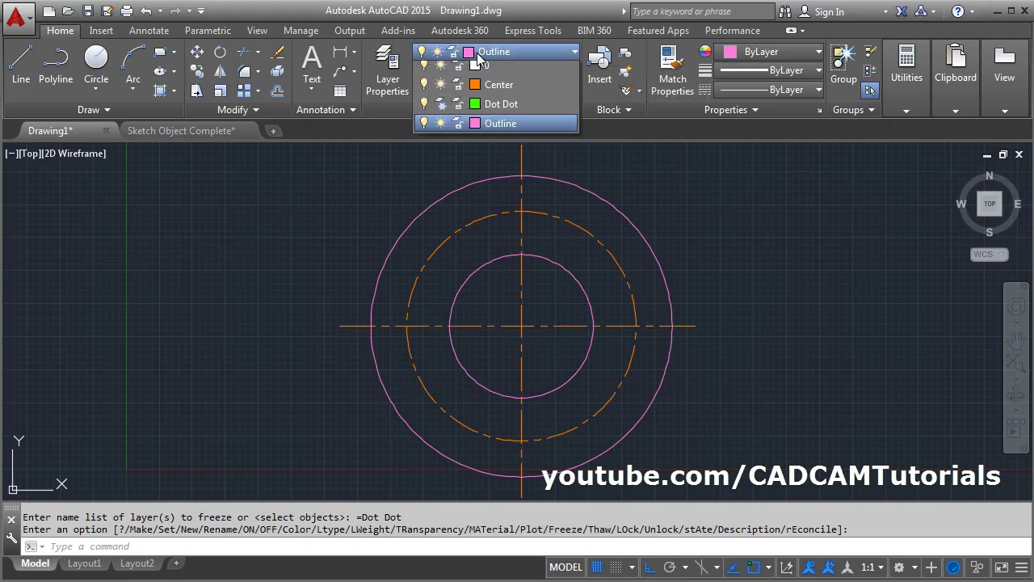
pyautogui.click(442, 110)
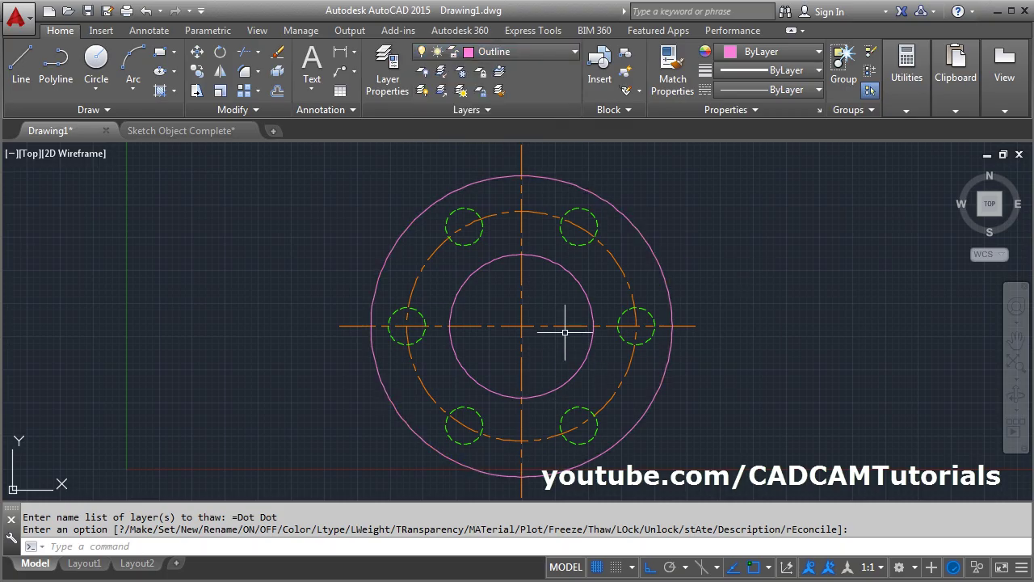
pyautogui.click(505, 53)
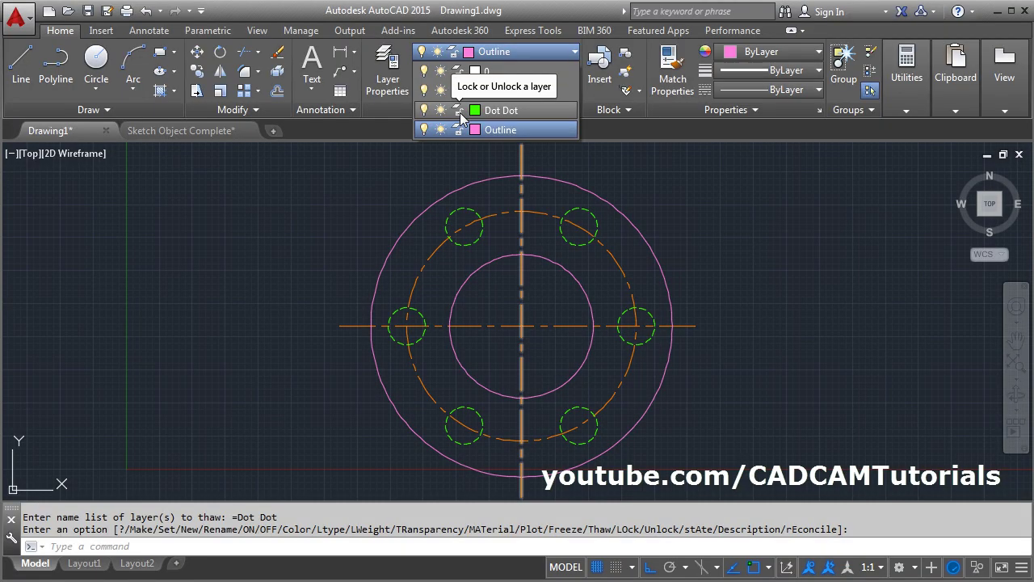
# Lock Dot Dot, erase the flange with a crossing window, then undo the erase with U
pyautogui.click(458, 112)
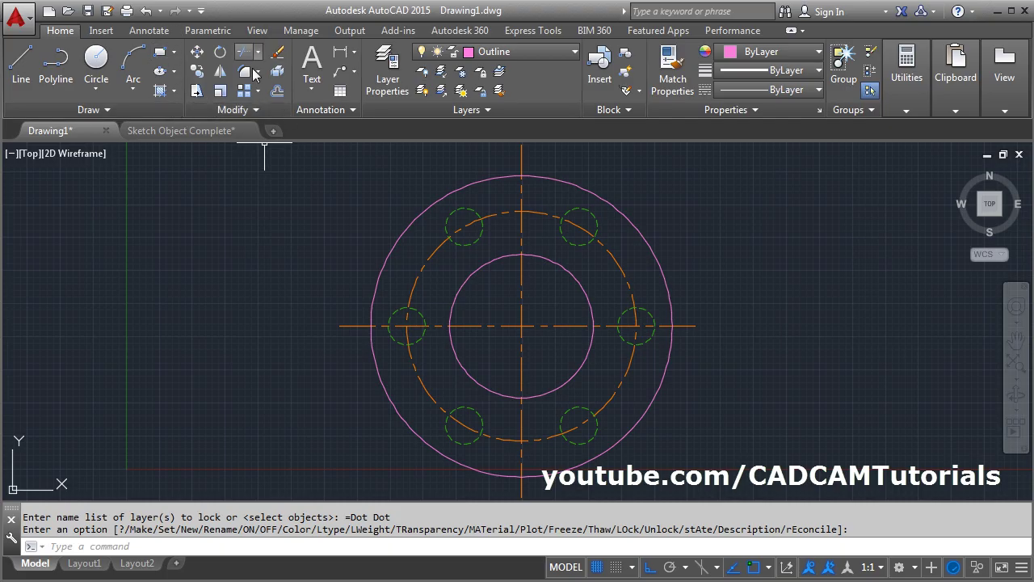
pyautogui.click(277, 53)
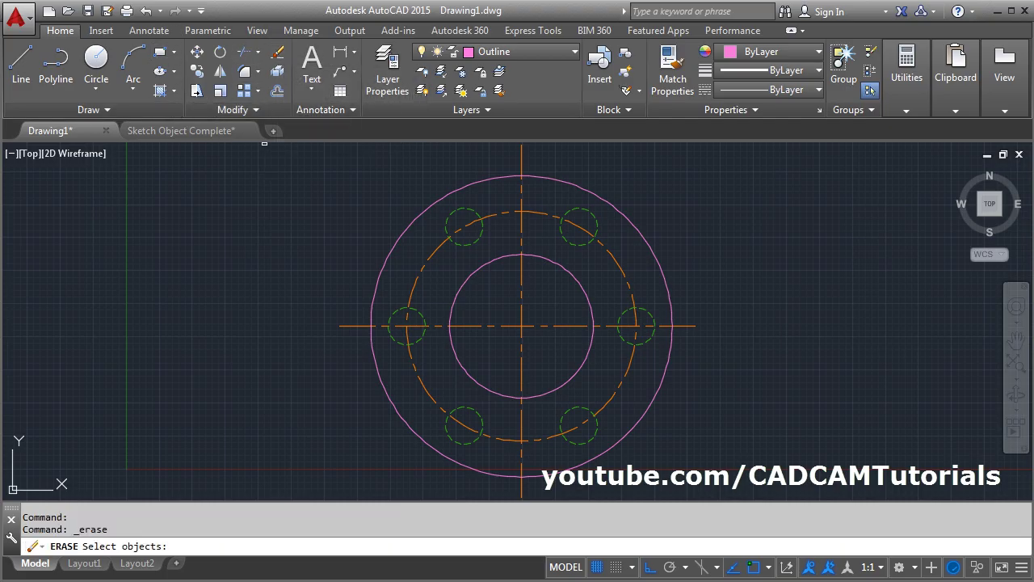
pyautogui.click(717, 165)
pyautogui.click(332, 468)
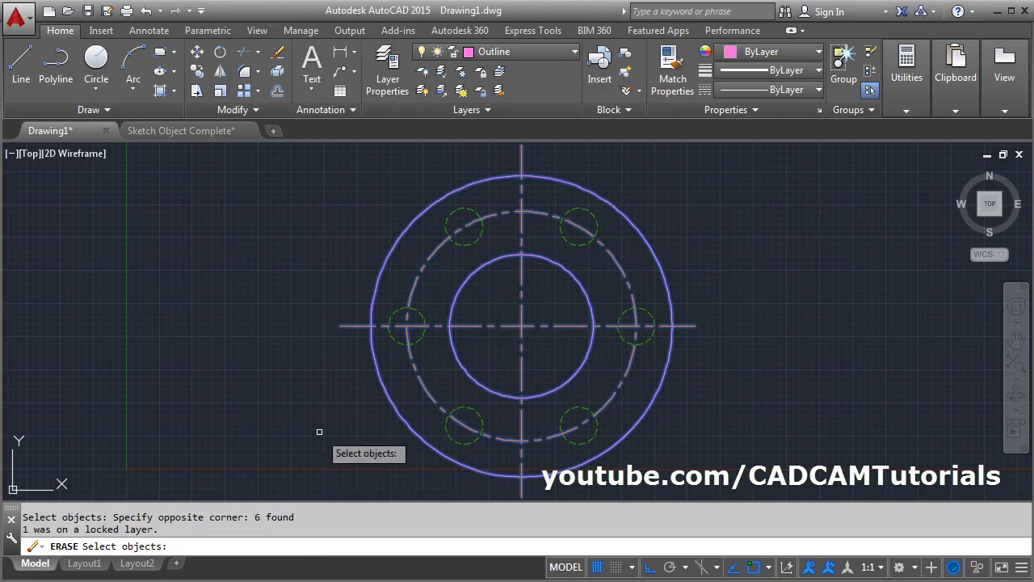
pyautogui.press('Return')
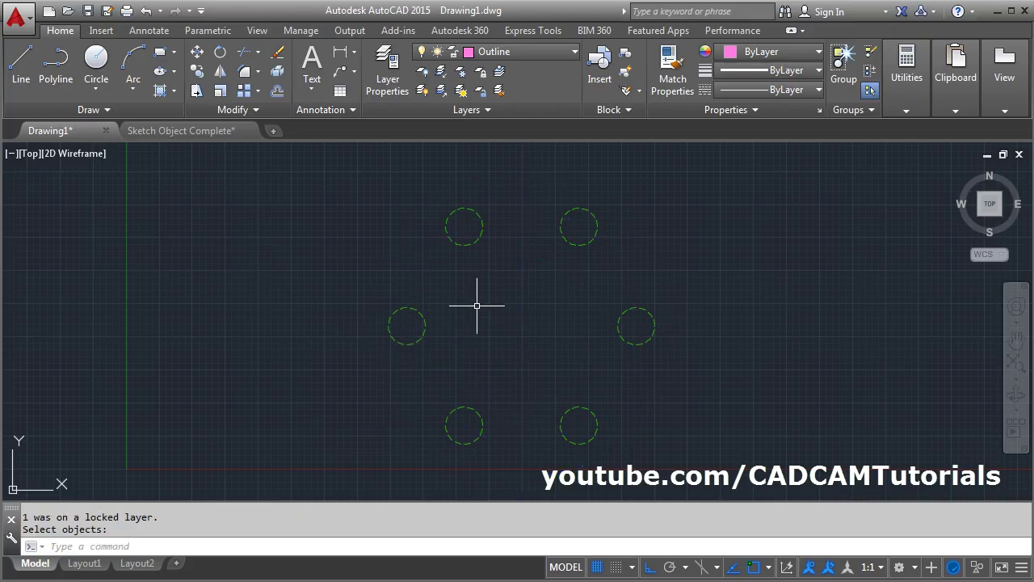
pyautogui.write('u')
pyautogui.press('Return')
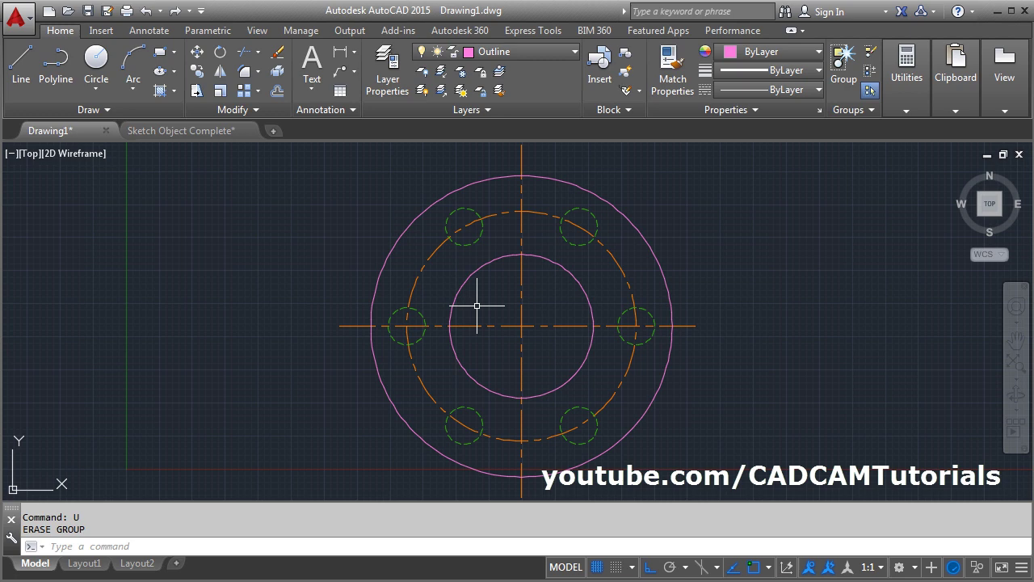
# Unlock the Dot Dot layer and bring up the Layer Properties Manager with LA
pyautogui.click(512, 50)
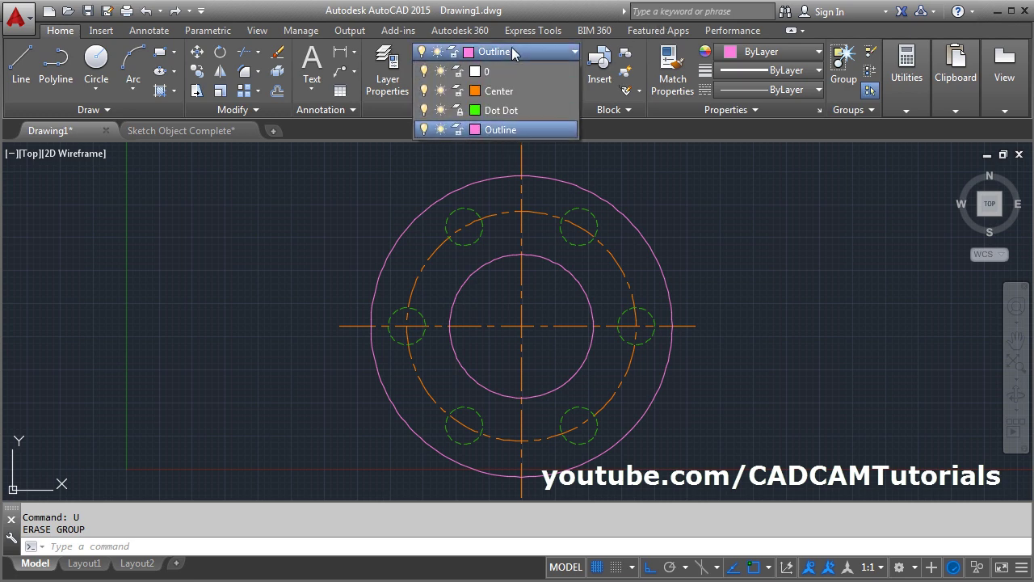
pyautogui.click(458, 110)
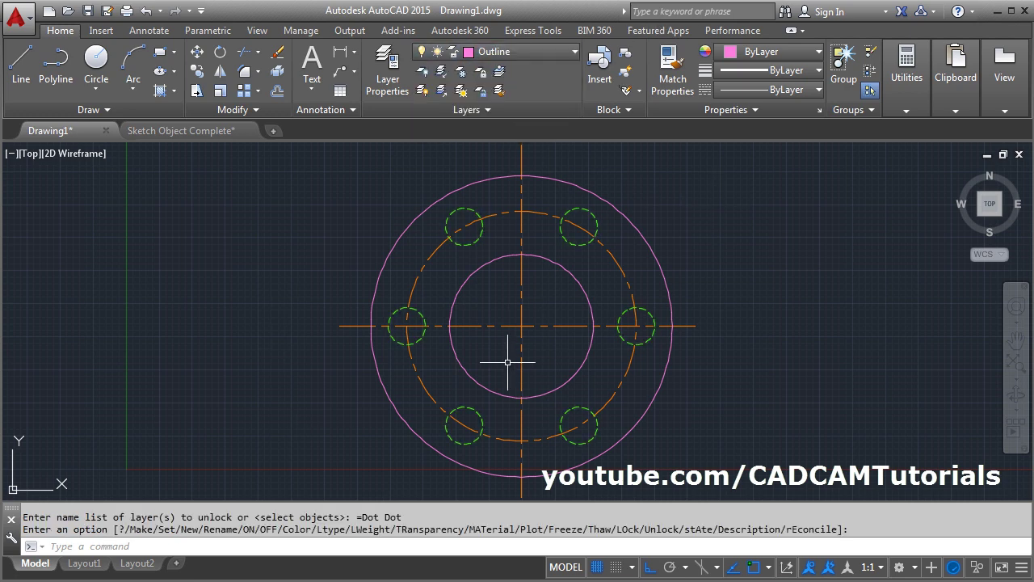
pyautogui.write('la')
pyautogui.press('Return')
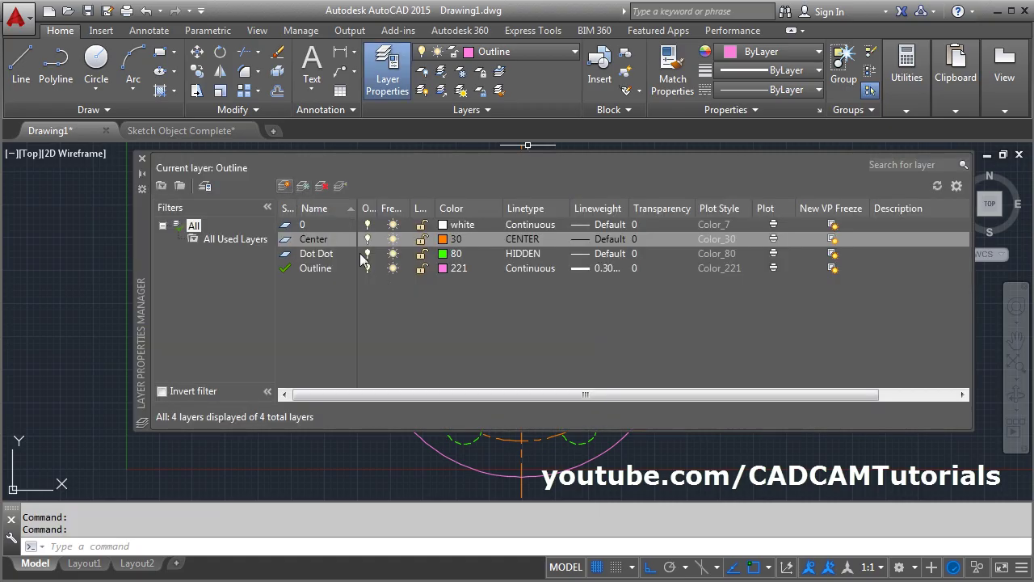
# Add a new layer named Hatch with Continuous linetype and transparency 50, then close the manager
pyautogui.click(284, 186)
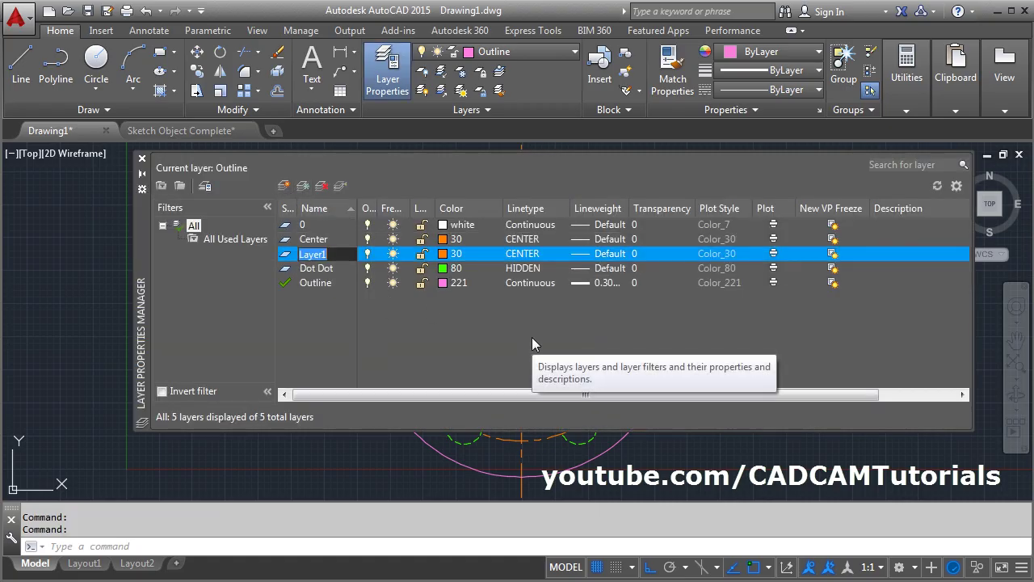
pyautogui.write('Hatch')
pyautogui.press('Return')
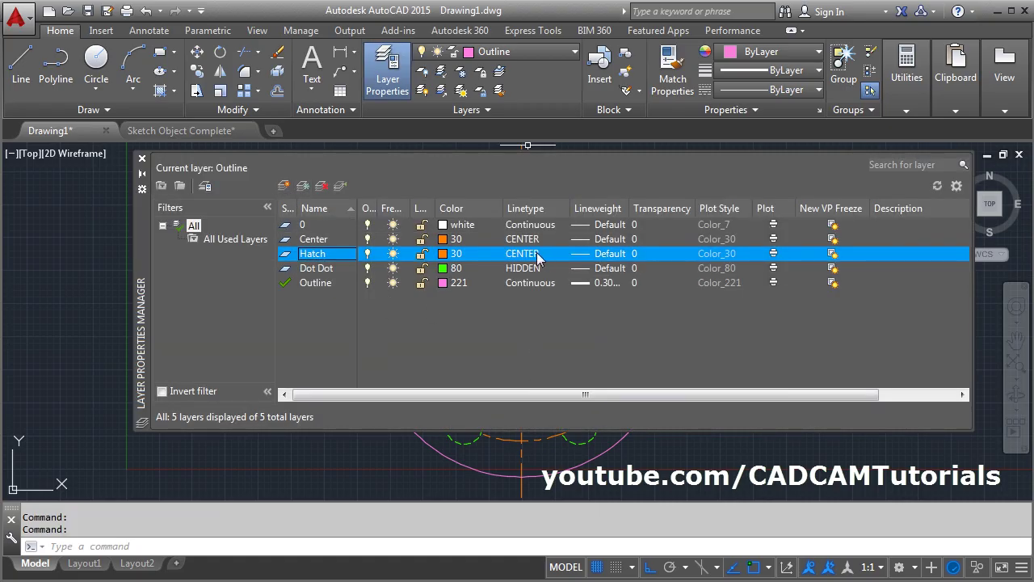
pyautogui.click(523, 253)
pyautogui.click(378, 269)
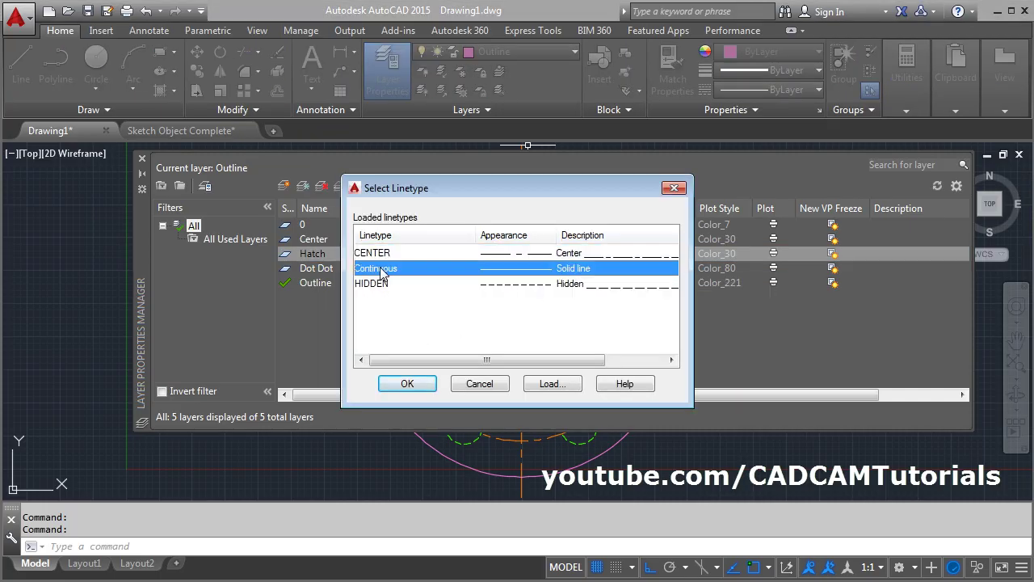
pyautogui.click(409, 386)
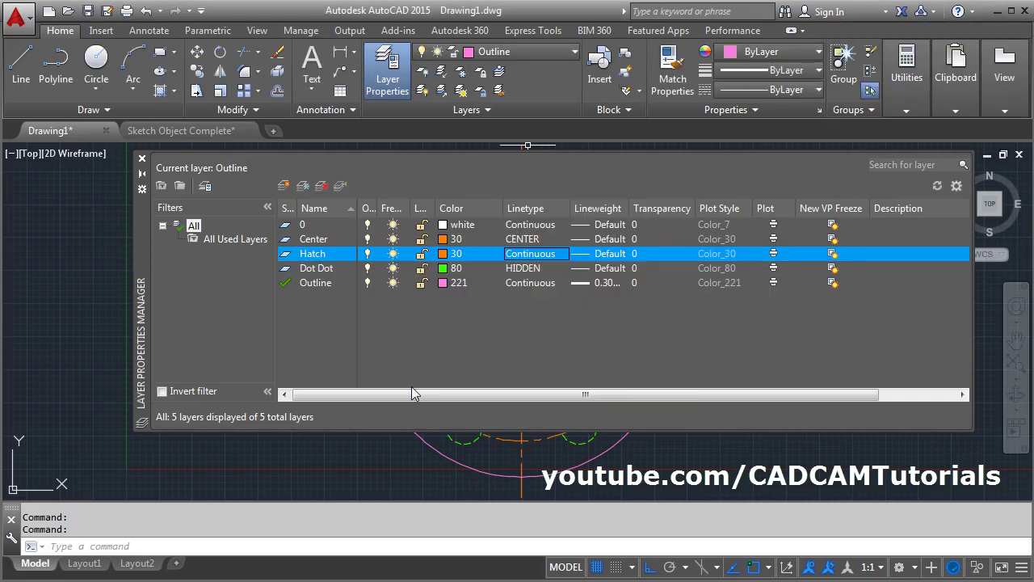
pyautogui.click(654, 253)
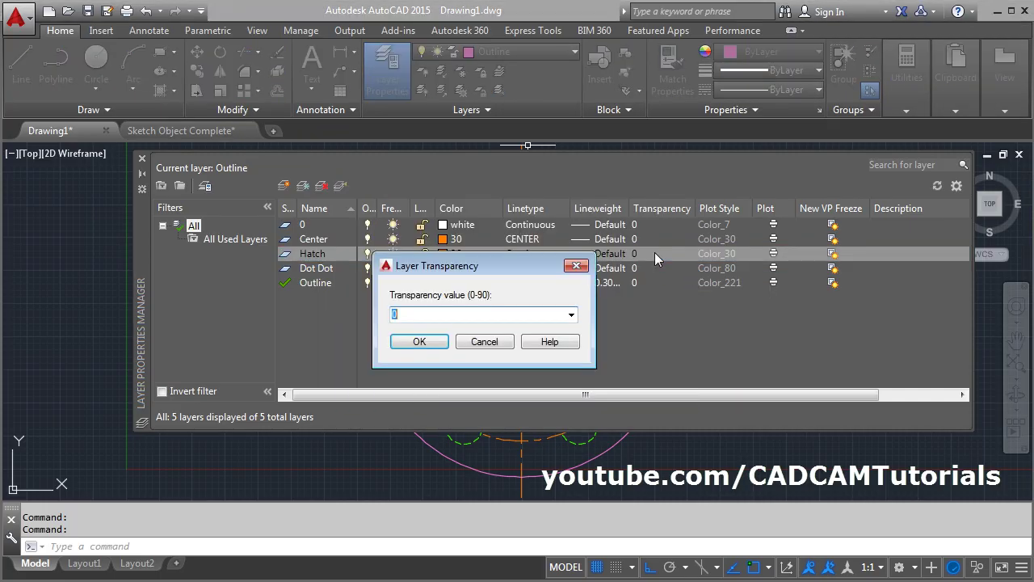
pyautogui.click(571, 315)
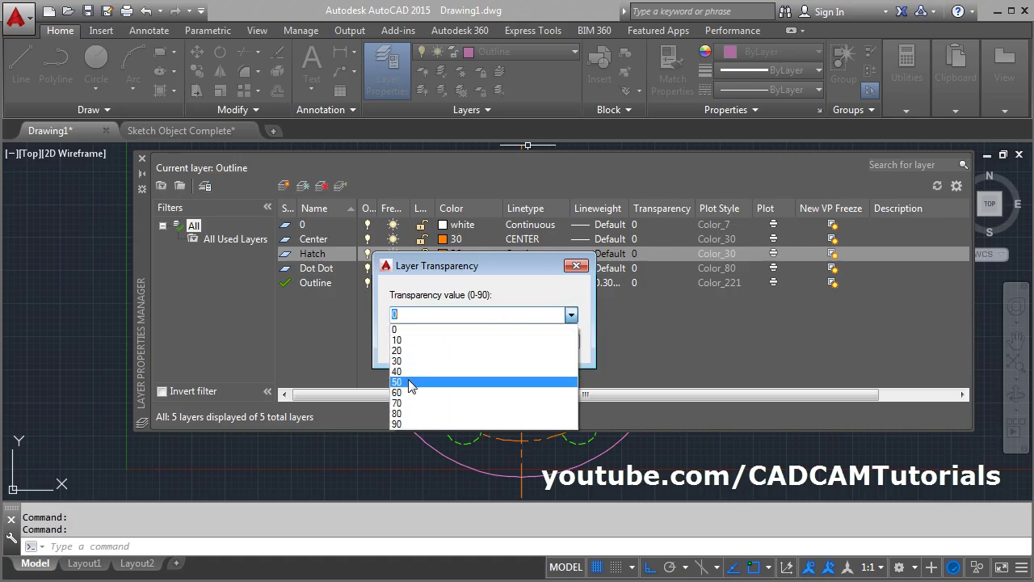
pyautogui.click(409, 382)
pyautogui.click(428, 339)
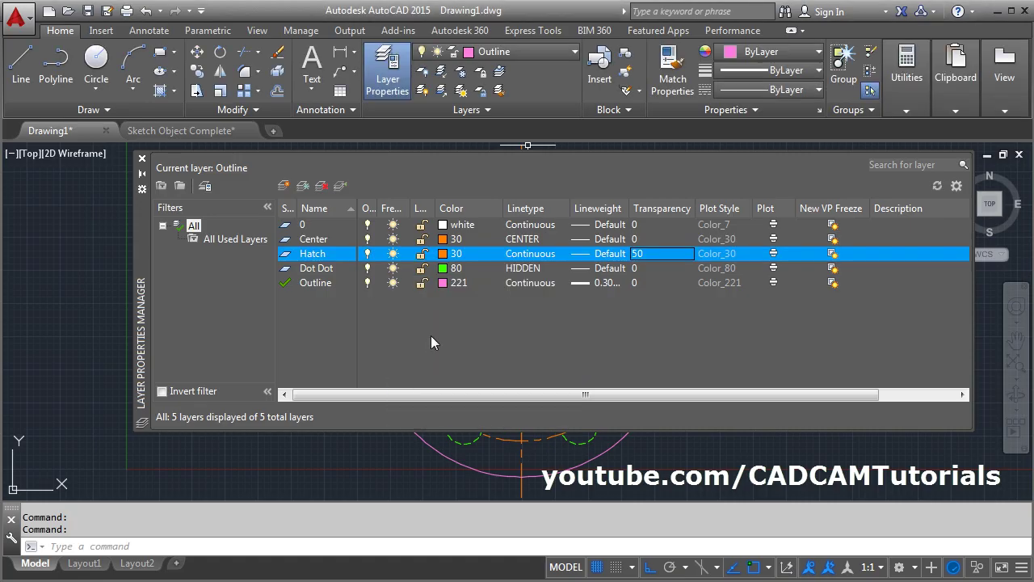
pyautogui.click(141, 158)
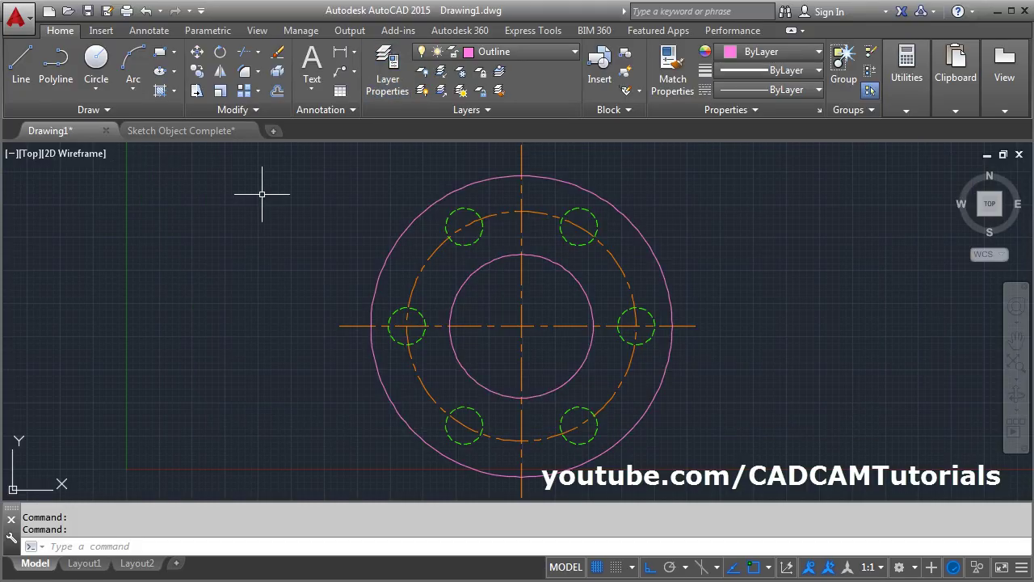
# Fill the flange ring with a blue-yellow gradient hatch
pyautogui.click(173, 92)
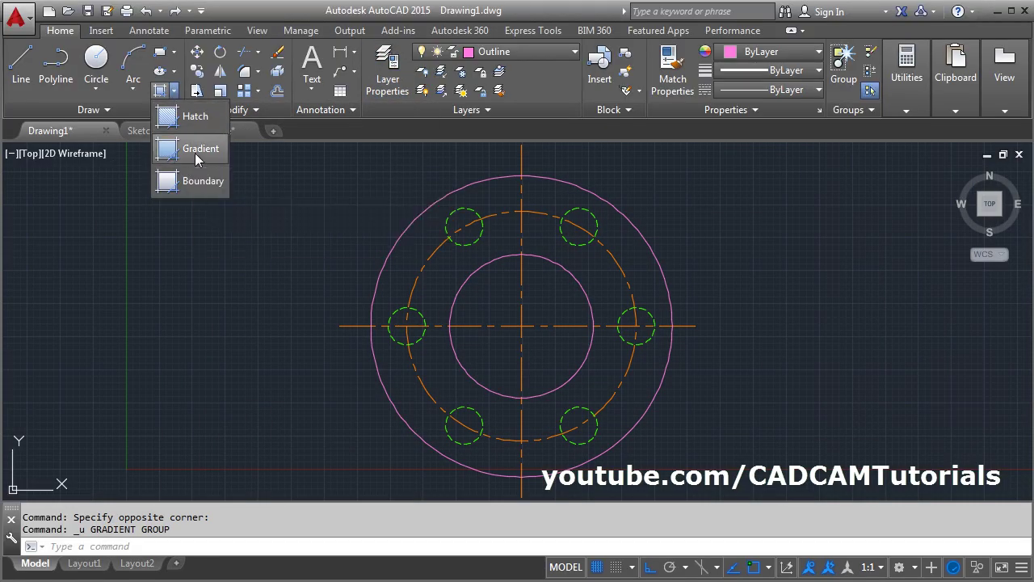
pyautogui.click(195, 153)
pyautogui.click(416, 355)
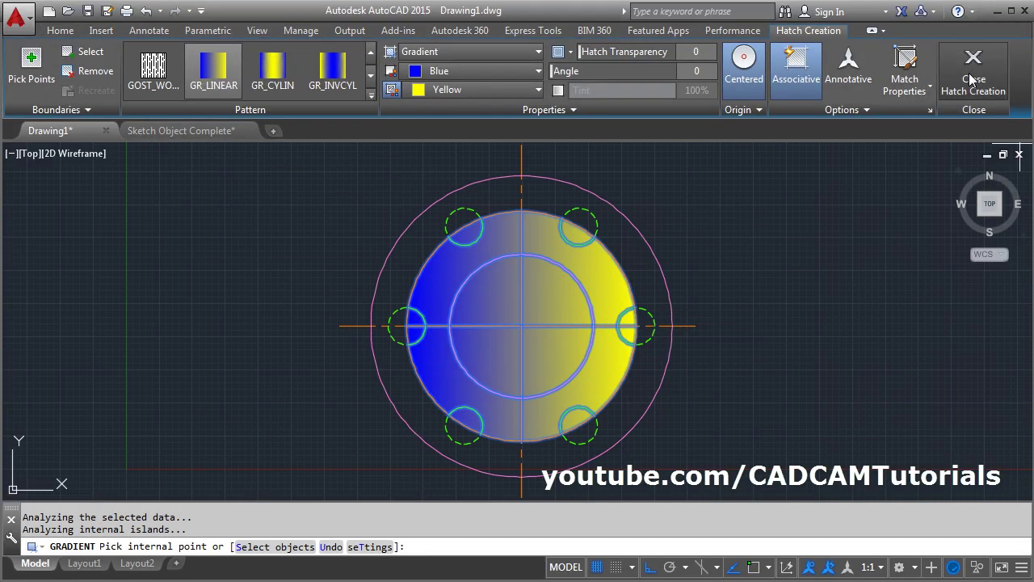
pyautogui.click(972, 80)
# Bring the gradient hatch to the front with Draw Order
pyautogui.click(263, 108)
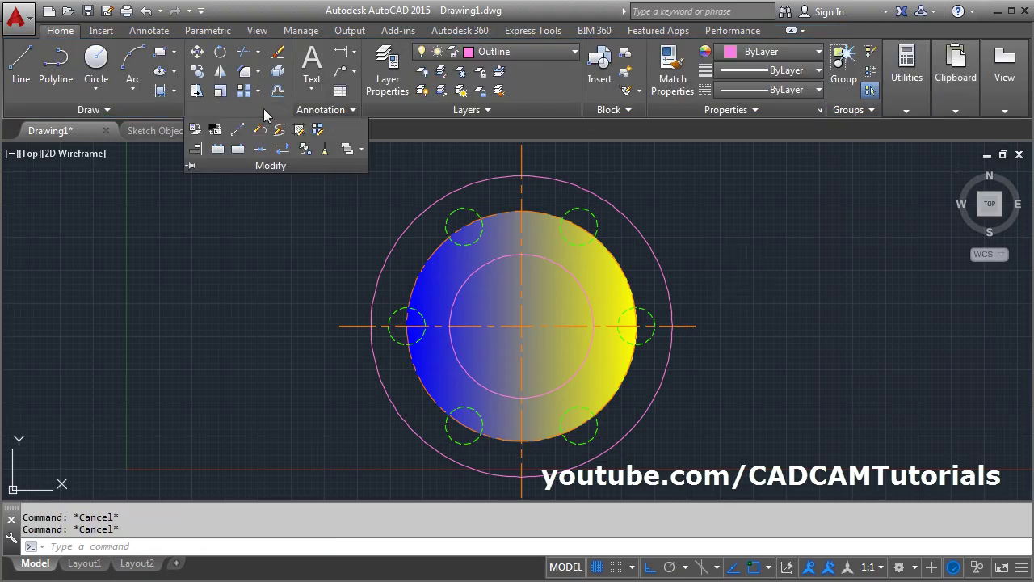
pyautogui.click(361, 148)
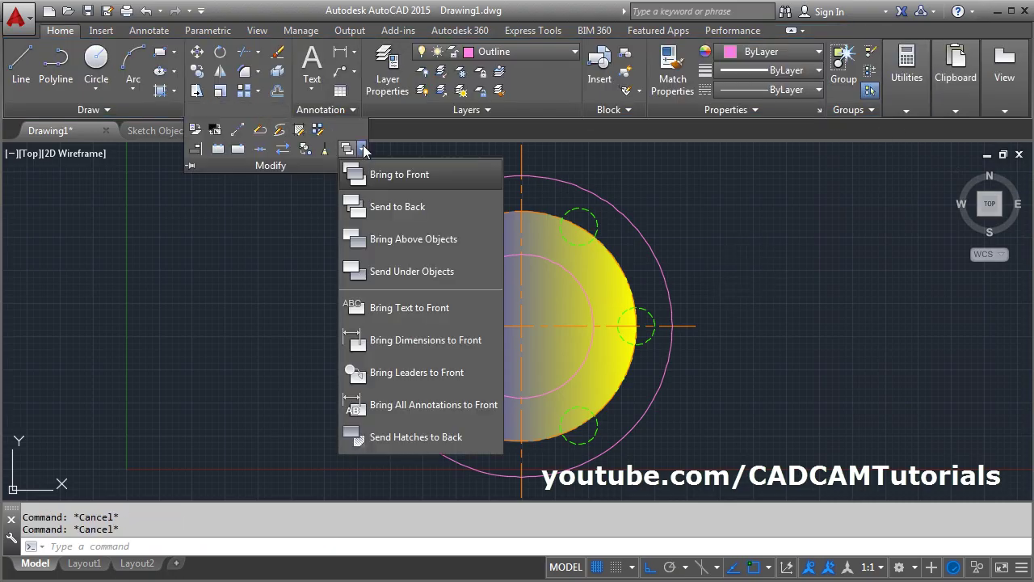
pyautogui.click(397, 178)
pyautogui.click(536, 243)
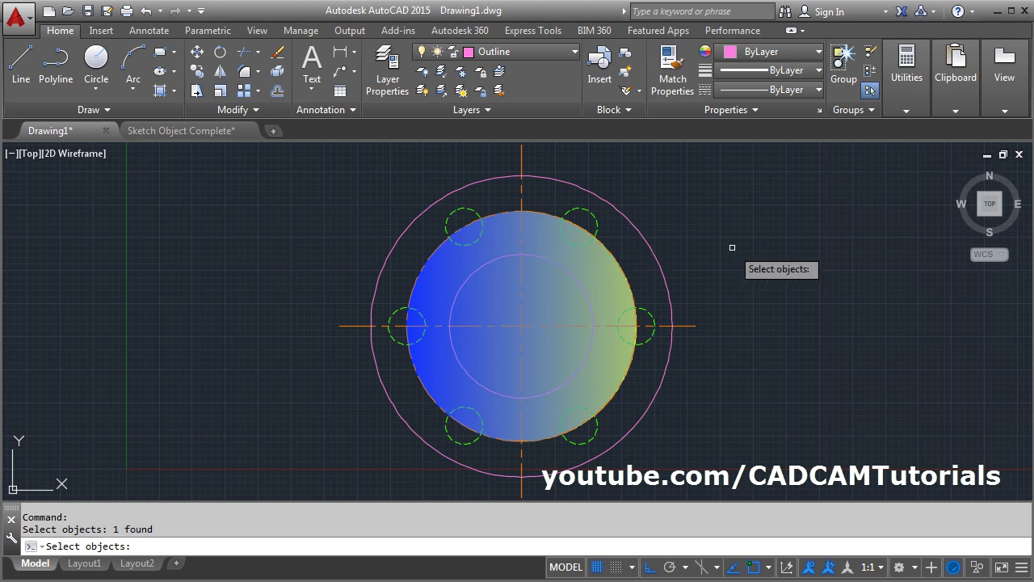
pyautogui.press('Return')
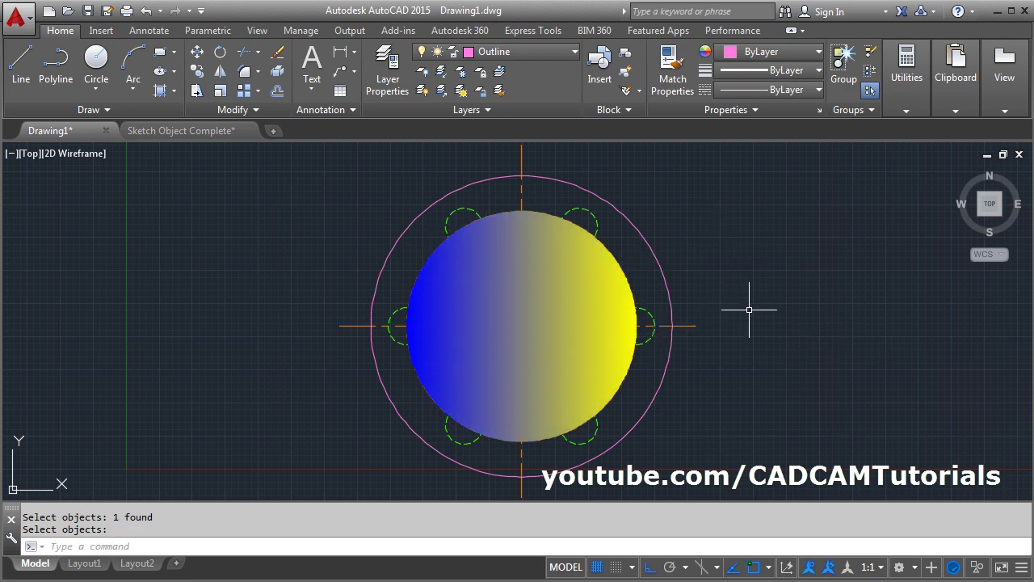
# Put the gradient hatch on the Hatch layer and deselect it
pyautogui.click(488, 248)
pyautogui.click(57, 29)
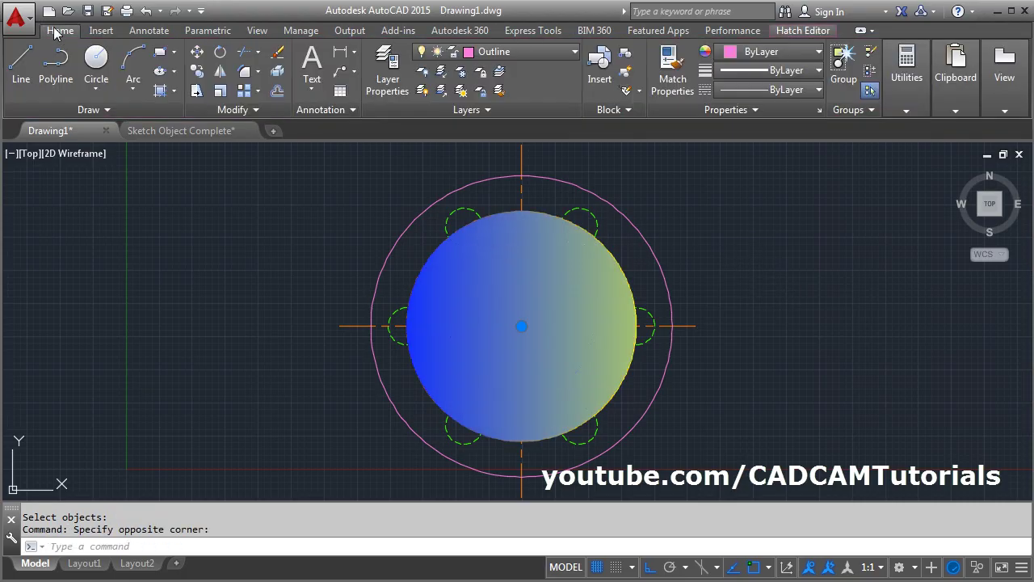
pyautogui.click(525, 51)
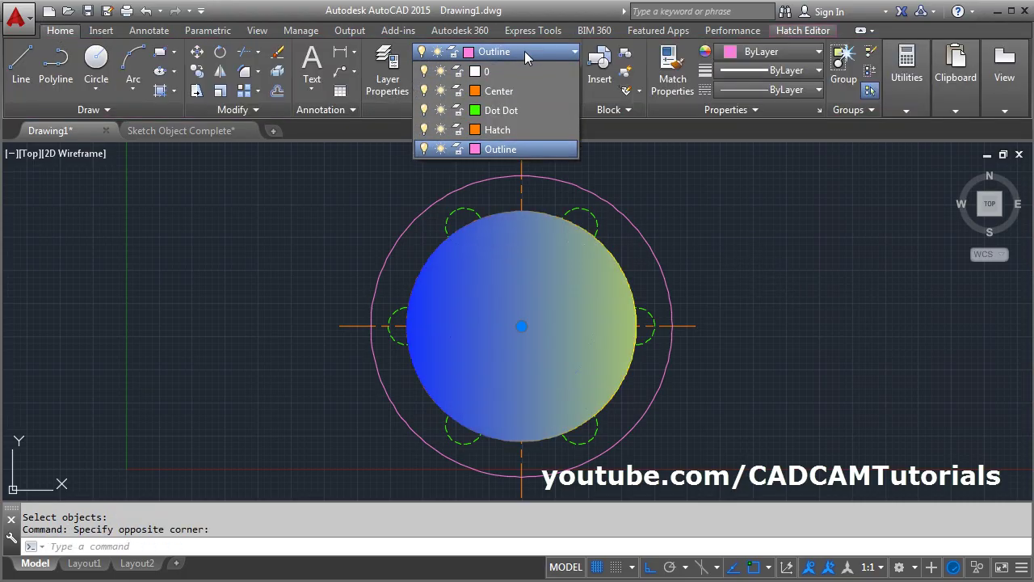
pyautogui.click(514, 131)
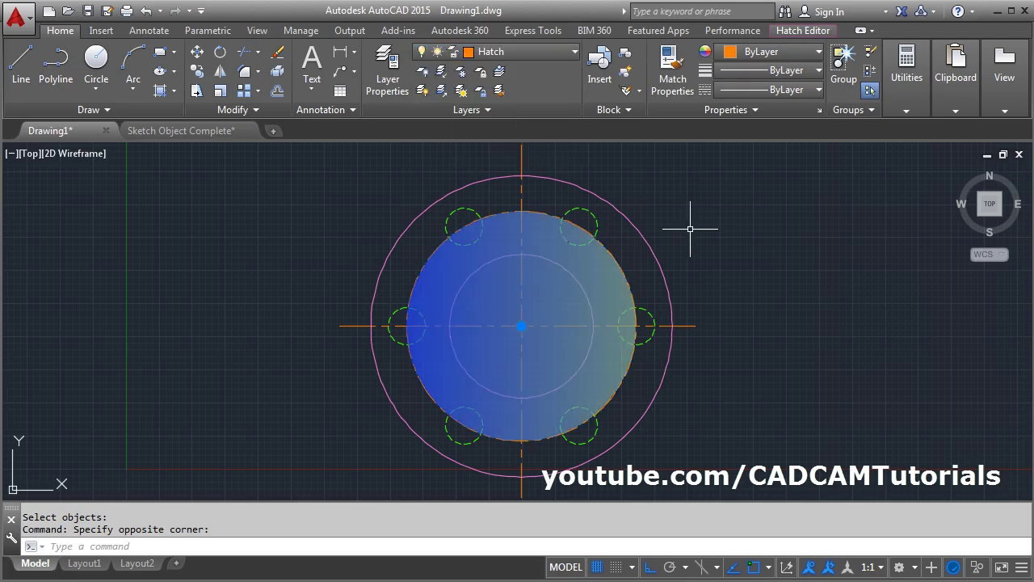
pyautogui.press('Escape')
pyautogui.press('Escape')
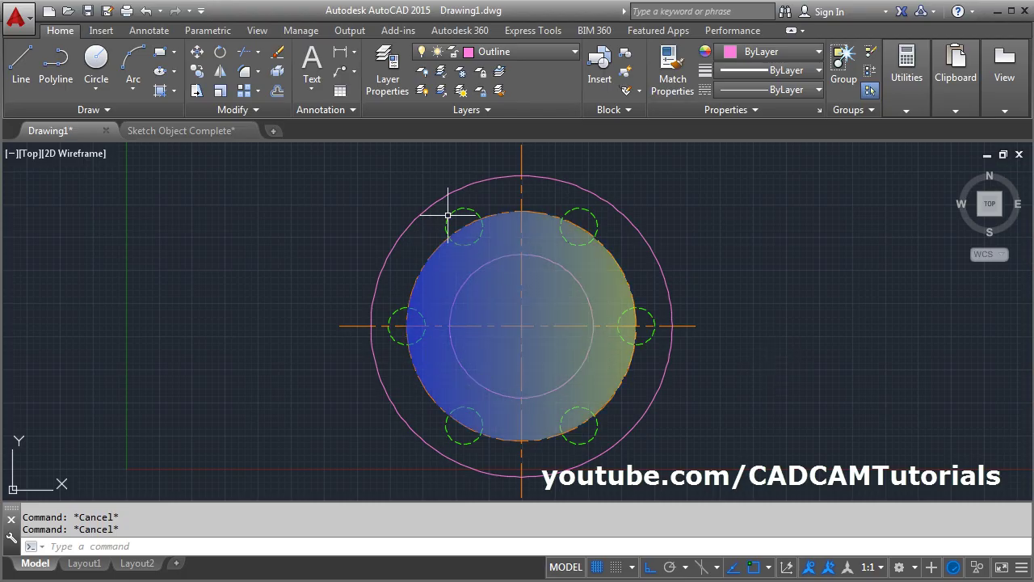
# Set the Hatch layer transparency to 0 and close the manager to check the drawing
pyautogui.click(387, 74)
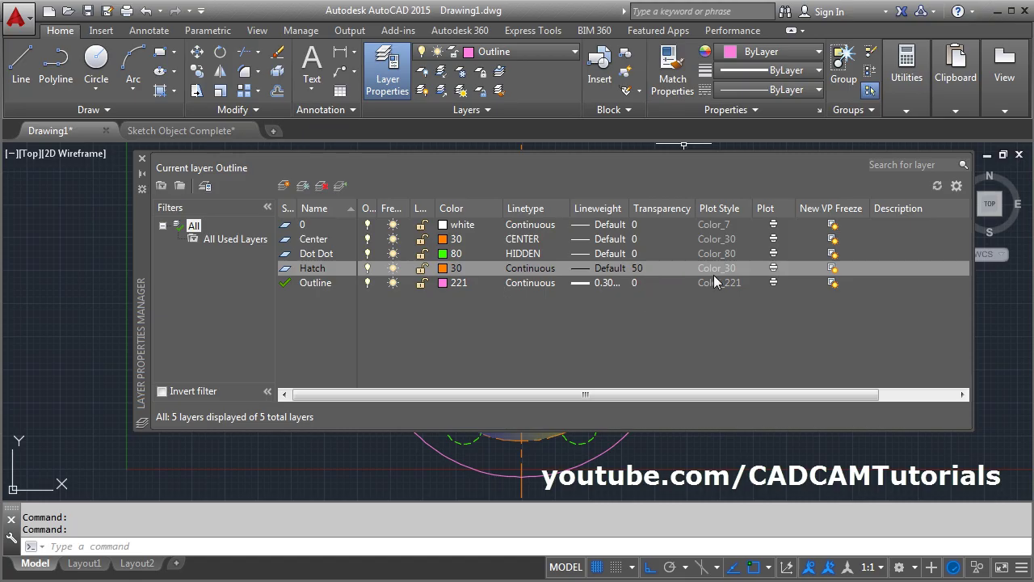
pyautogui.click(660, 269)
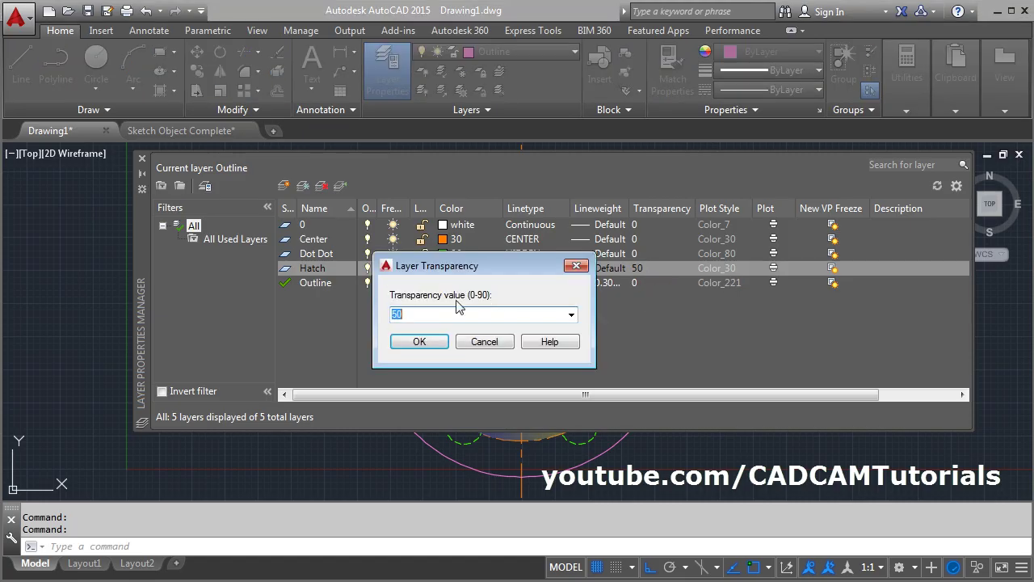
pyautogui.click(571, 314)
pyautogui.click(418, 330)
pyautogui.click(419, 341)
pyautogui.click(142, 158)
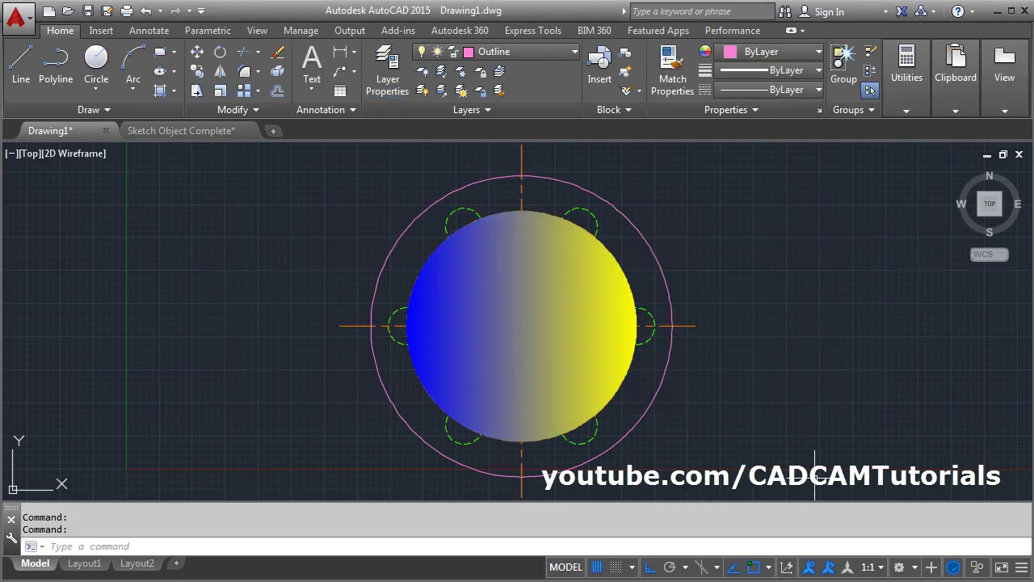
# Change the Hatch layer transparency to 60, view the result, and reopen the manager
pyautogui.click(387, 66)
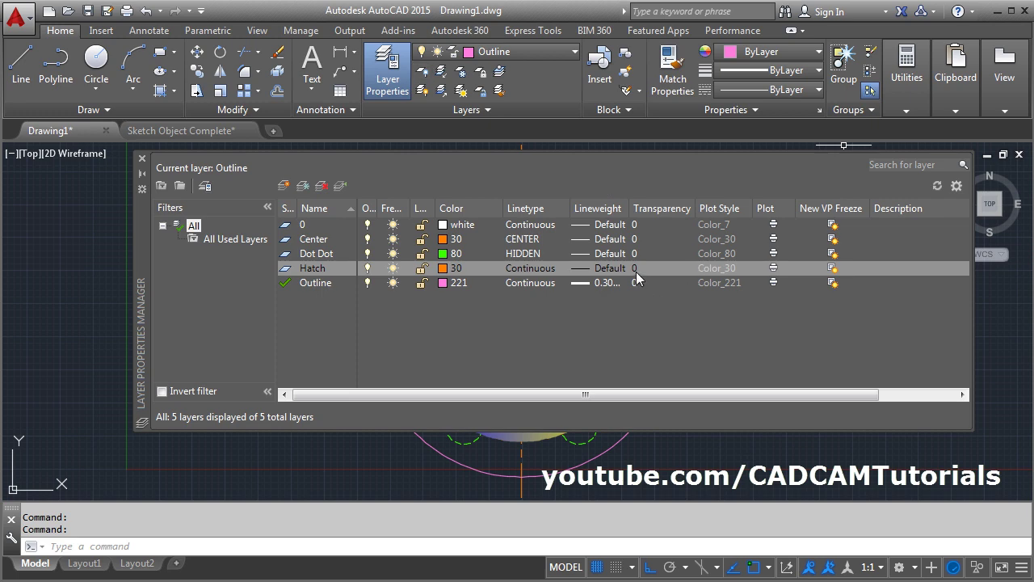
pyautogui.click(658, 268)
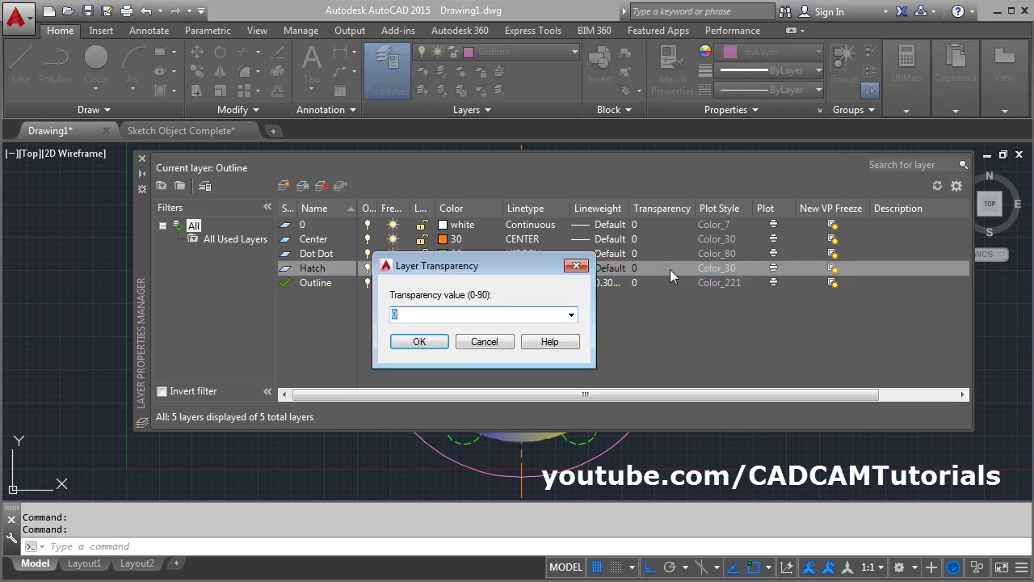
pyautogui.click(571, 314)
pyautogui.click(444, 395)
pyautogui.click(419, 341)
pyautogui.click(141, 159)
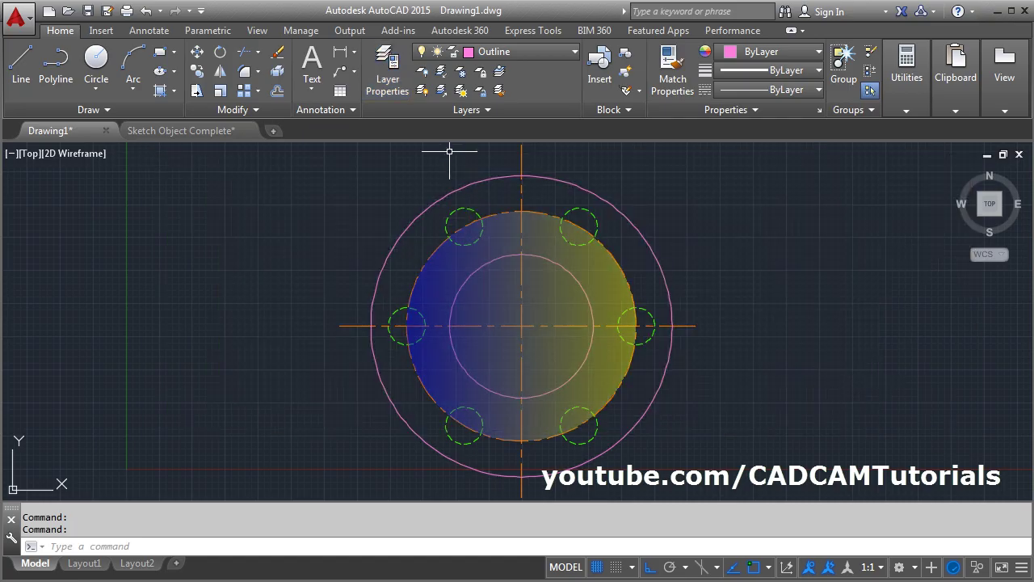
pyautogui.click(397, 83)
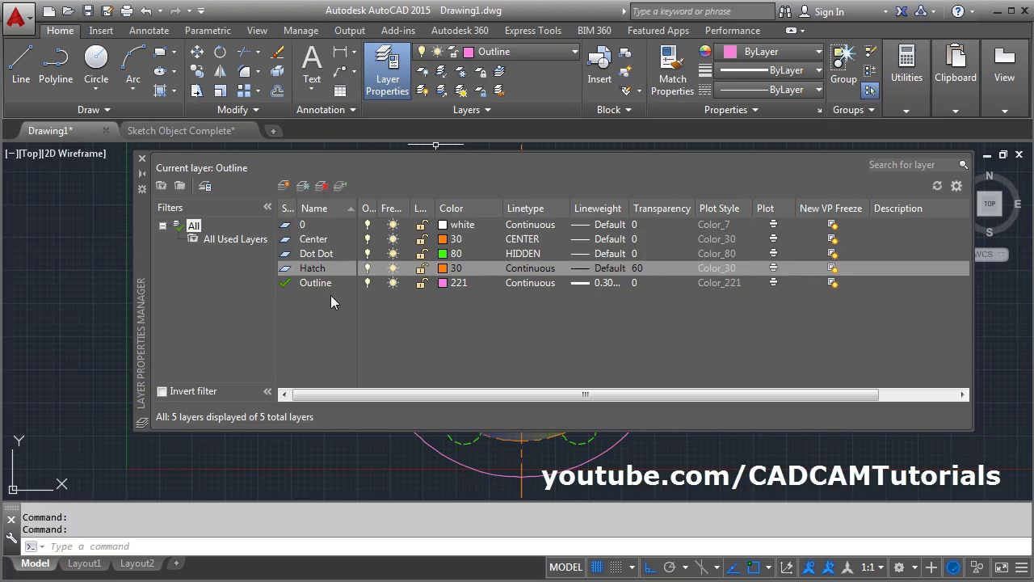
# Exclude the Dot Dot layer from plotting and start a plot with the previous plot settings
pyautogui.click(773, 254)
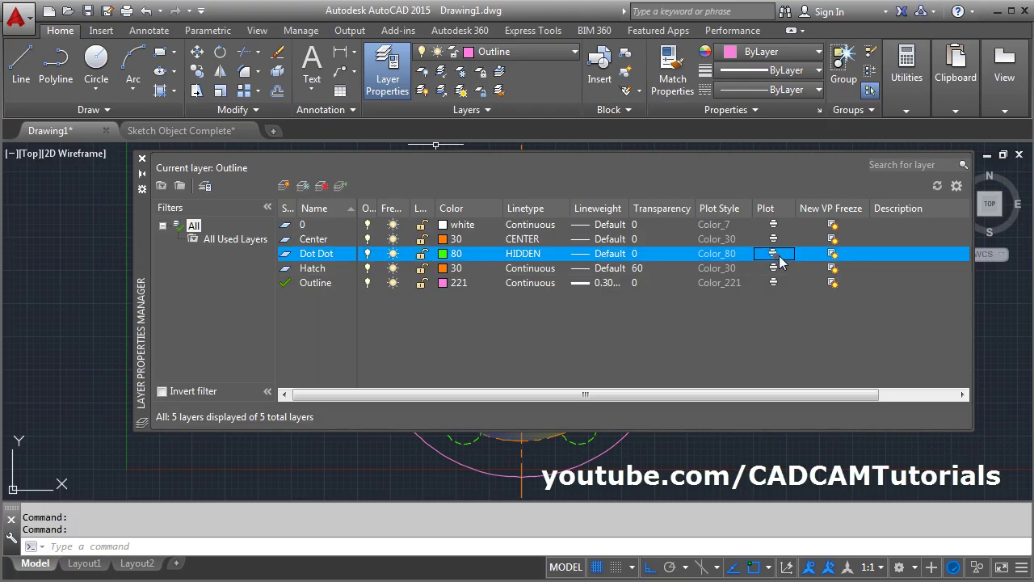
pyautogui.click(142, 158)
pyautogui.click(127, 12)
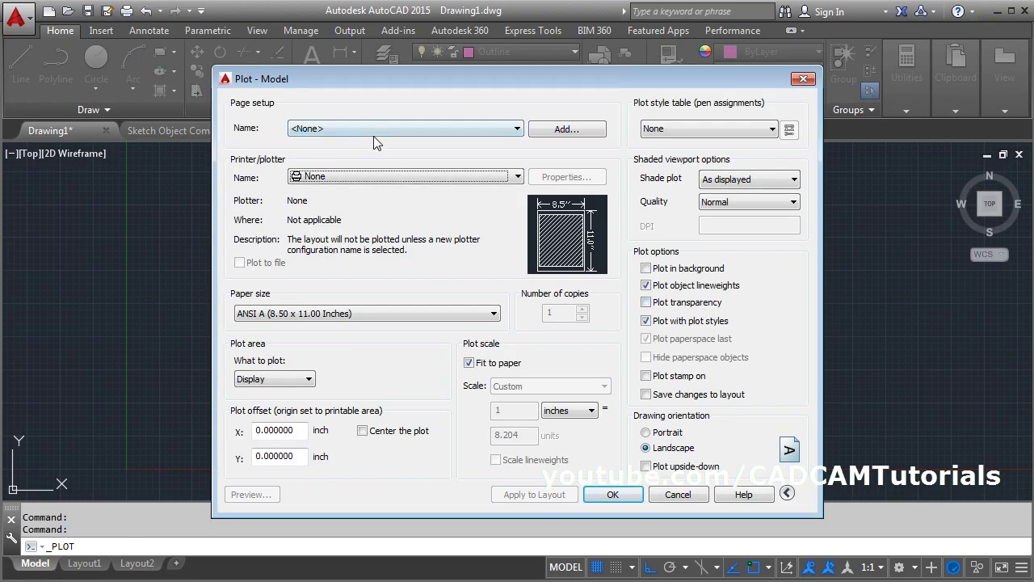
pyautogui.click(360, 132)
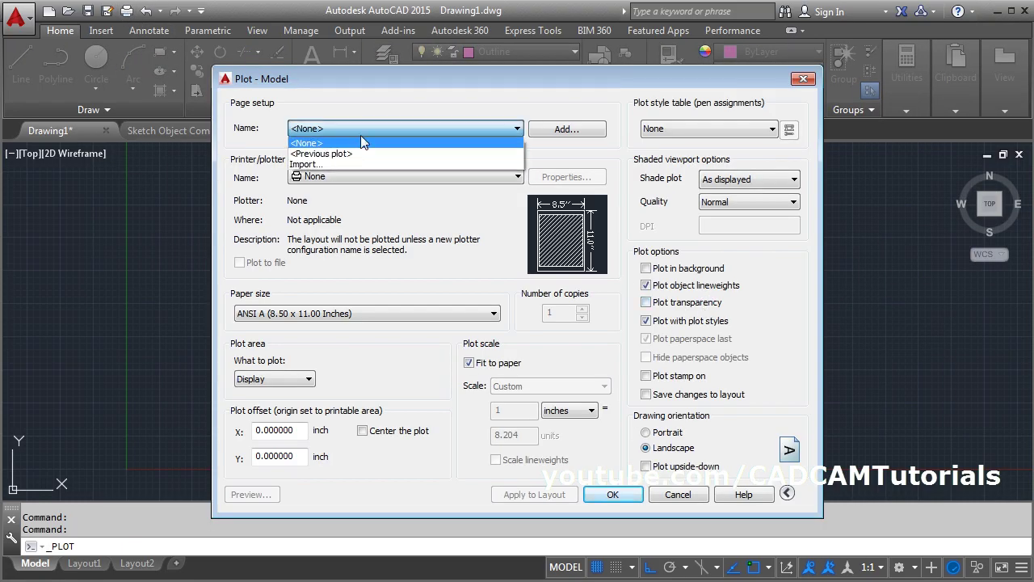
pyautogui.click(355, 152)
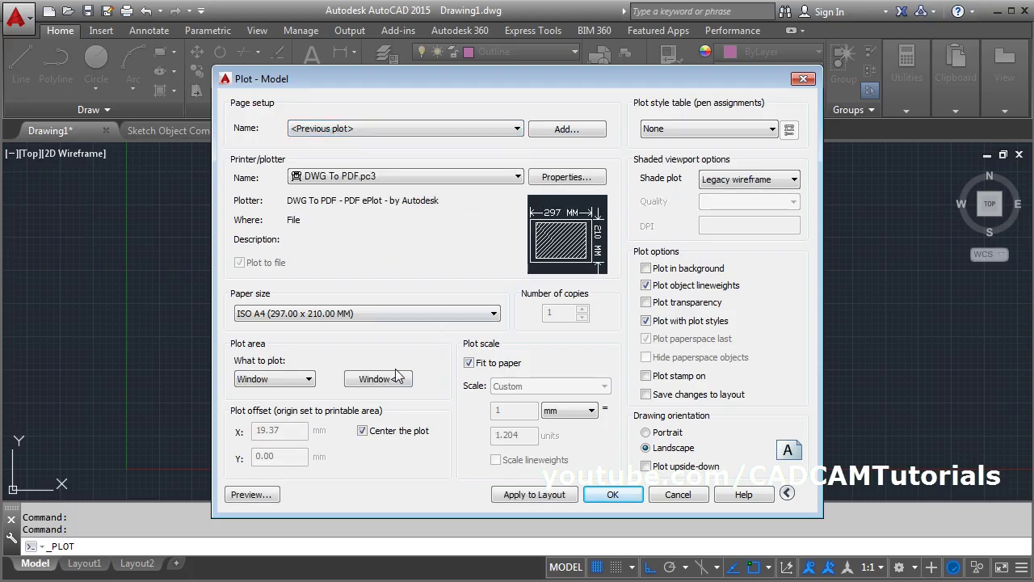
# Preview a window around the flange, exit and cancel the plot, then reopen Layer Properties
pyautogui.click(378, 378)
pyautogui.click(303, 153)
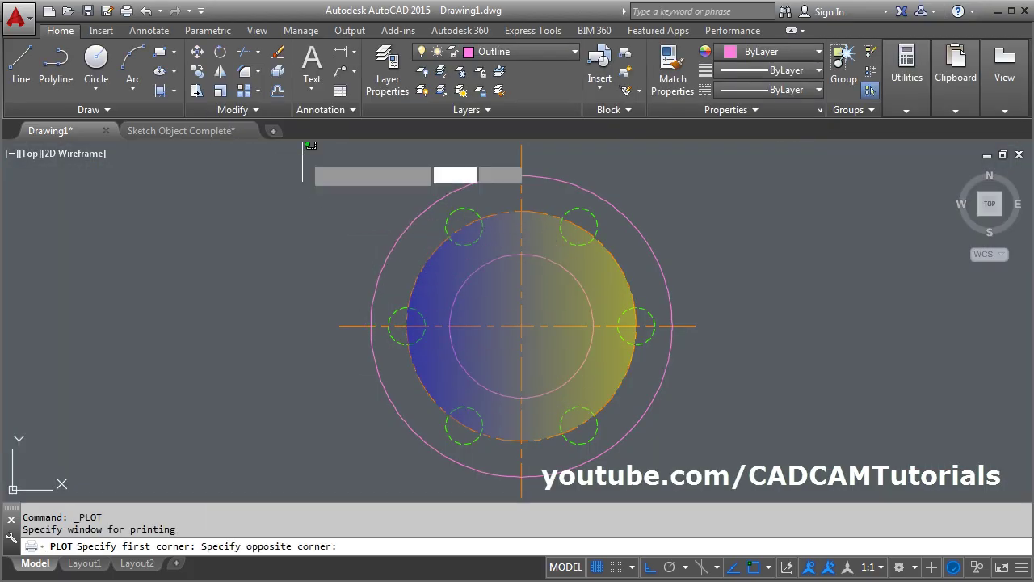
pyautogui.click(743, 475)
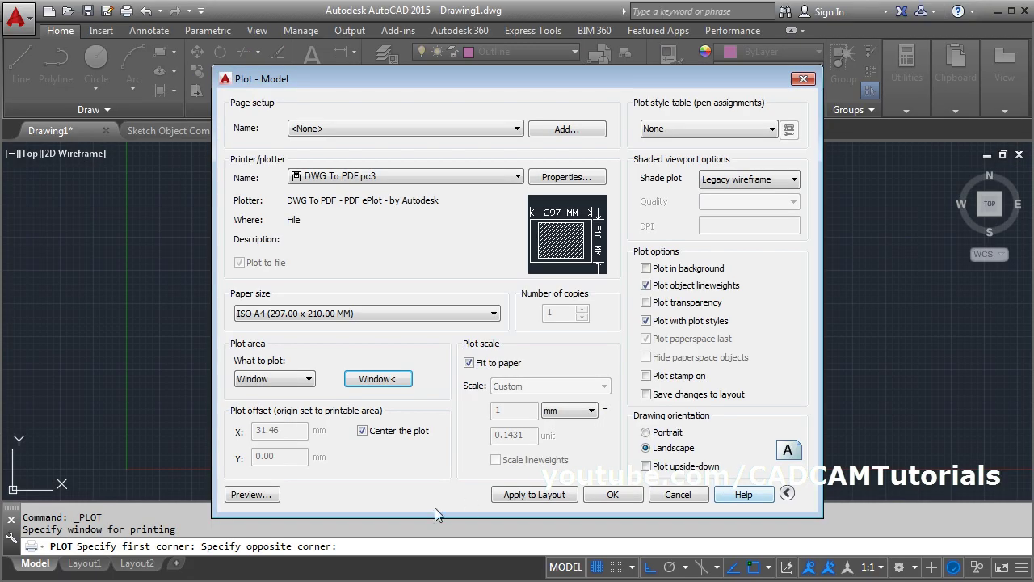
pyautogui.click(252, 495)
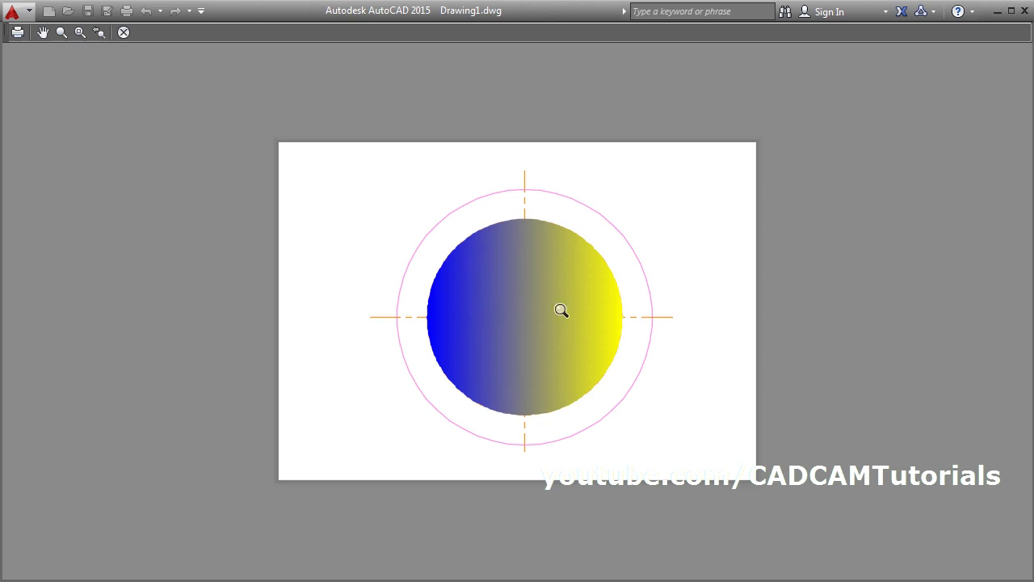
pyautogui.rightClick(536, 287)
pyautogui.click(583, 296)
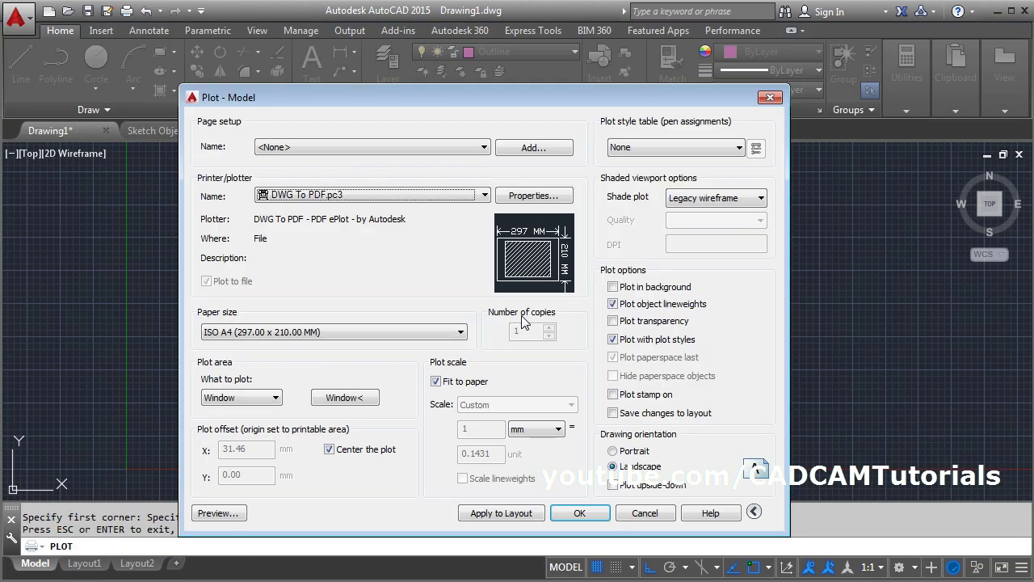
pyautogui.click(645, 514)
pyautogui.click(387, 71)
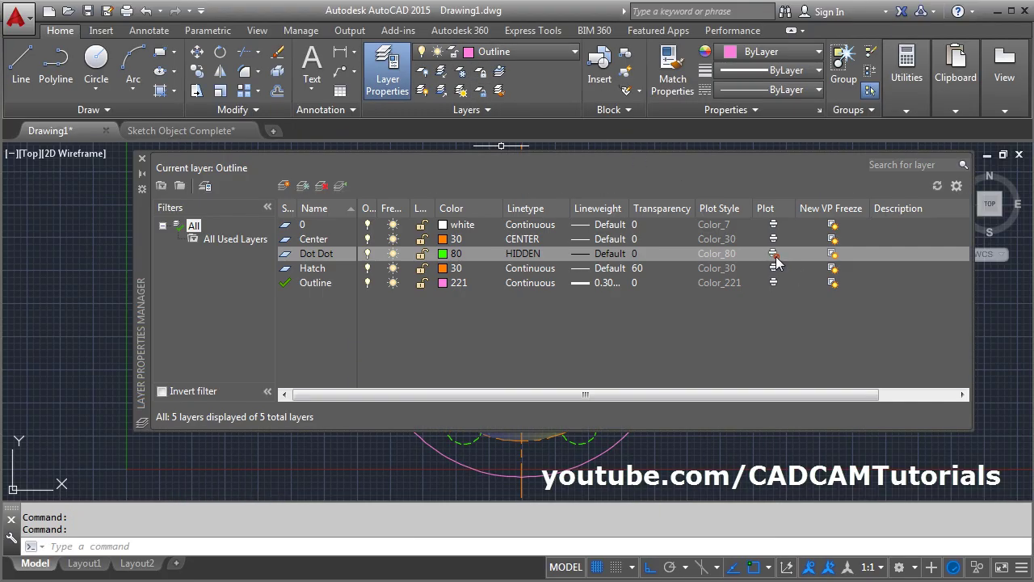
# Re-enable plotting for Dot Dot and start a plot with the previous plot settings
pyautogui.click(774, 255)
pyautogui.click(142, 158)
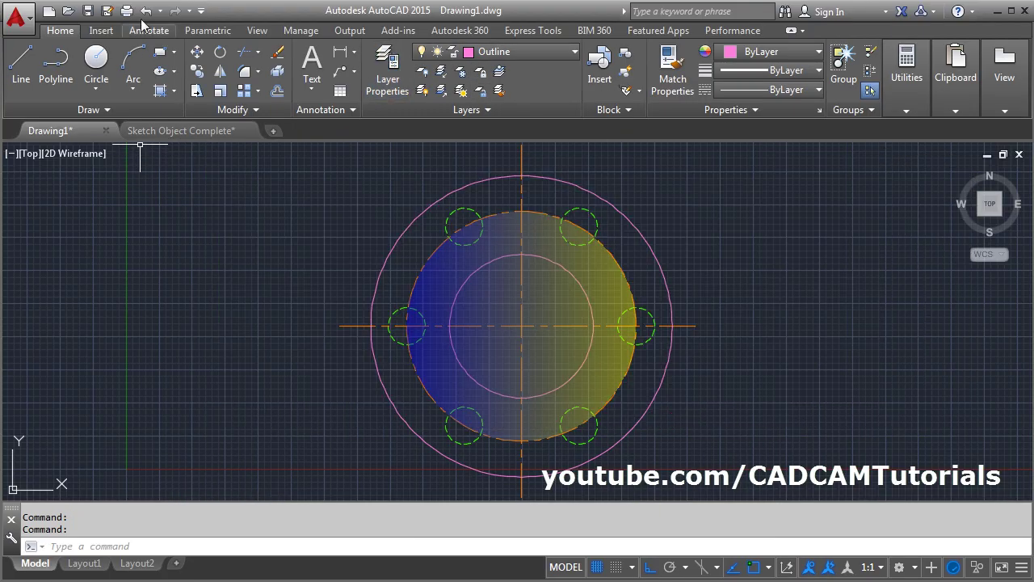
pyautogui.click(126, 11)
pyautogui.click(362, 128)
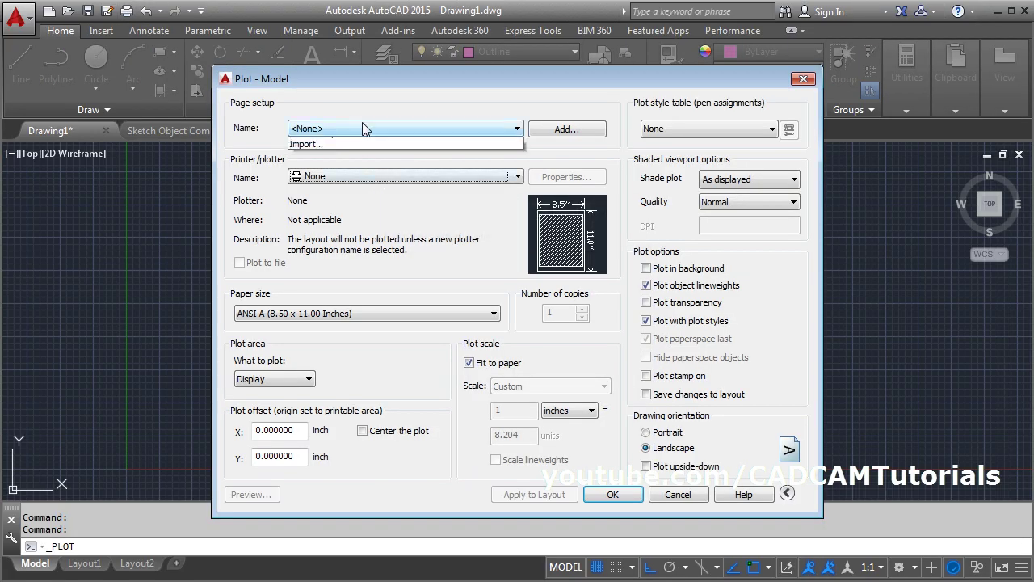
pyautogui.click(332, 150)
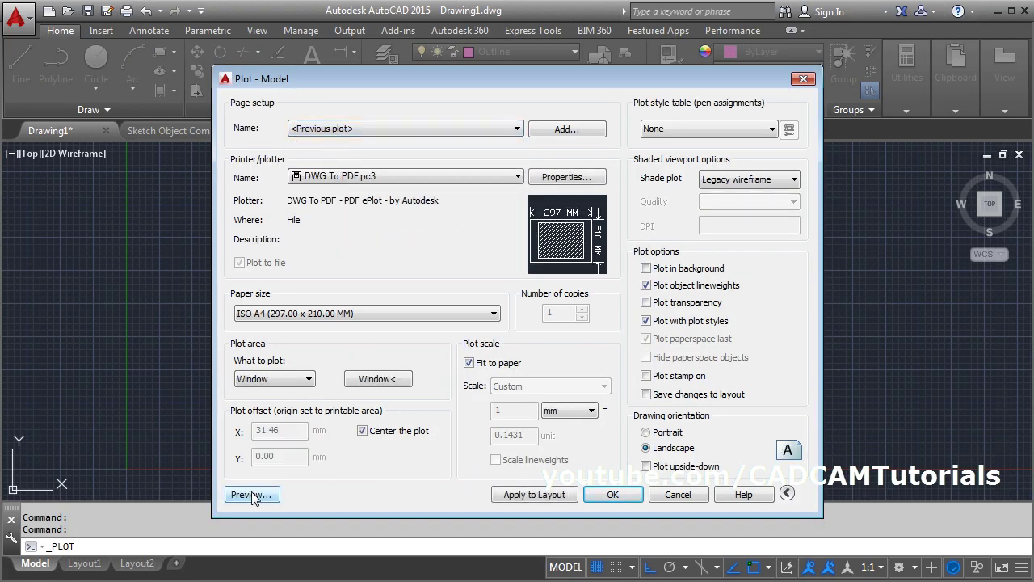
# Preview the PDF plot showing the bolt holes, then exit the preview and cancel
pyautogui.click(252, 495)
pyautogui.scroll(2, 517, 250)
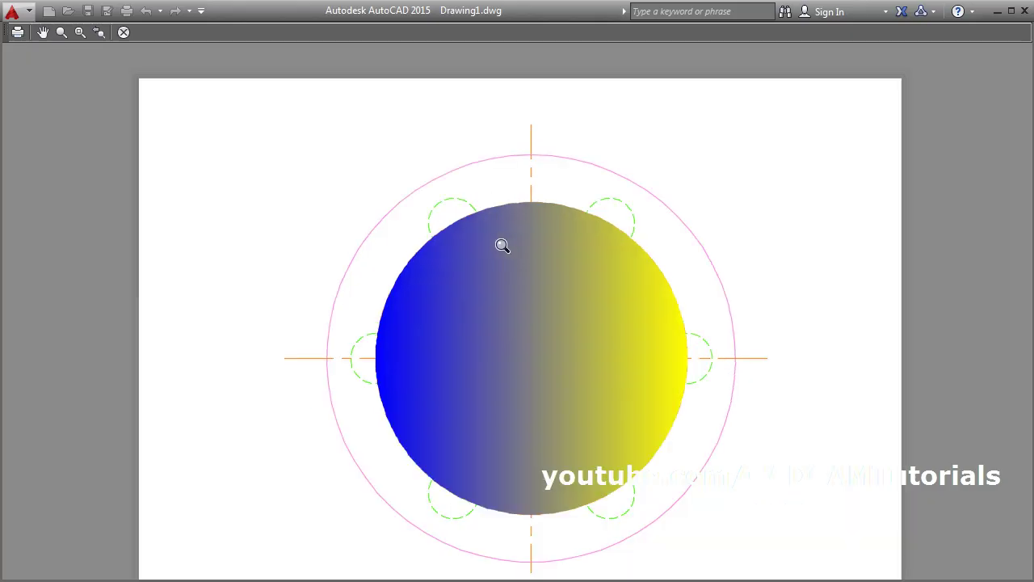
pyautogui.rightClick(540, 246)
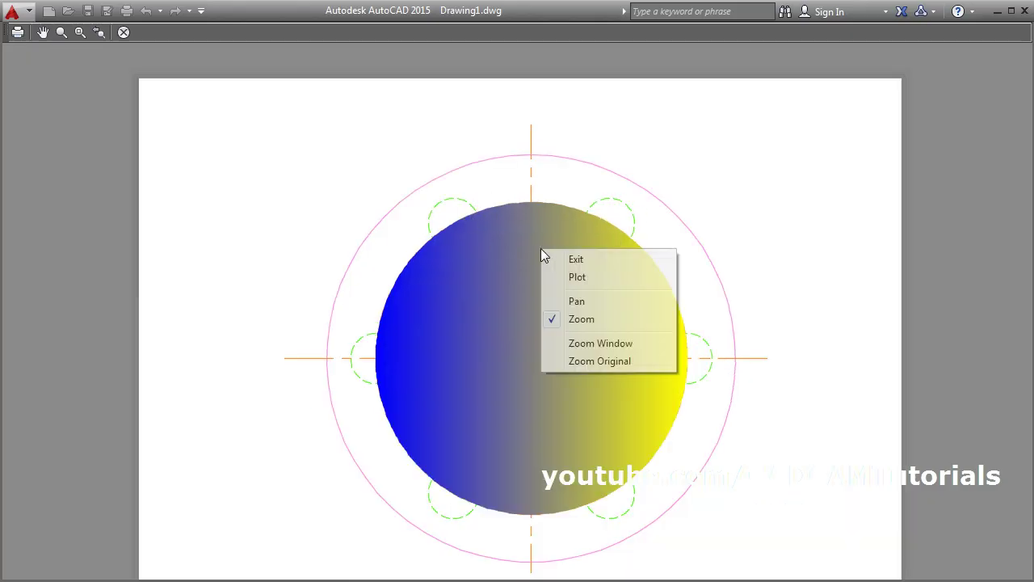
pyautogui.click(576, 260)
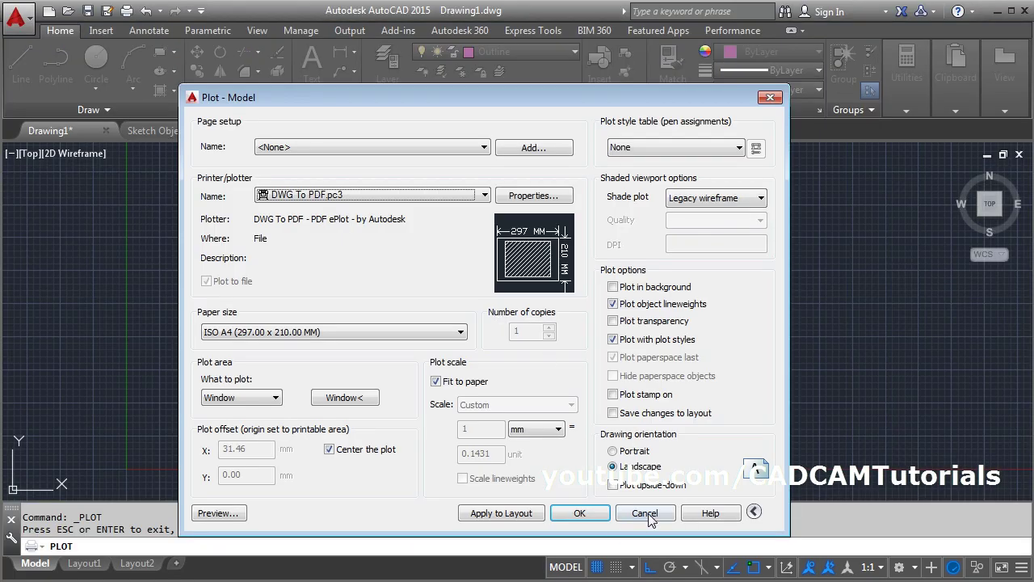
pyautogui.click(647, 514)
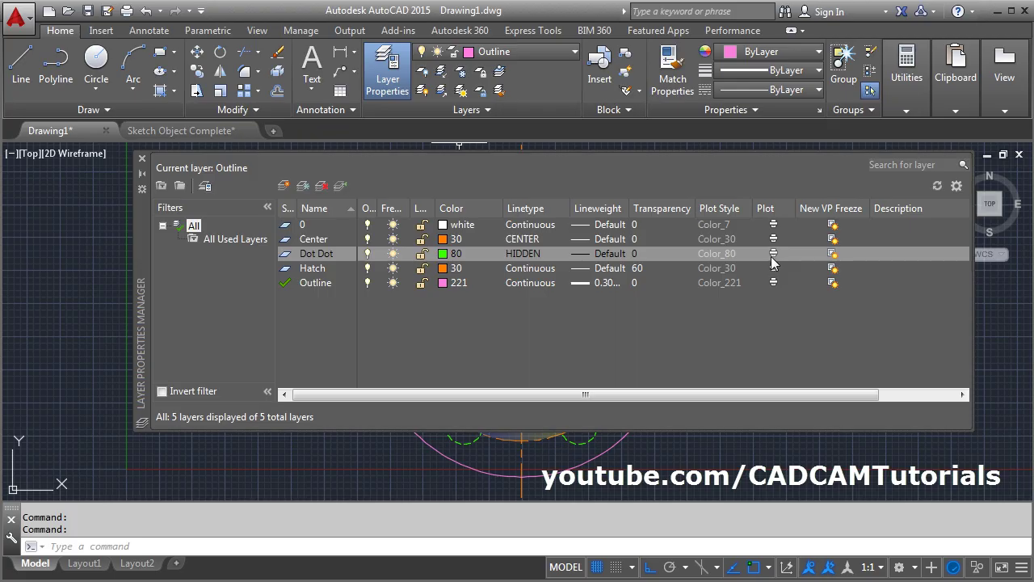